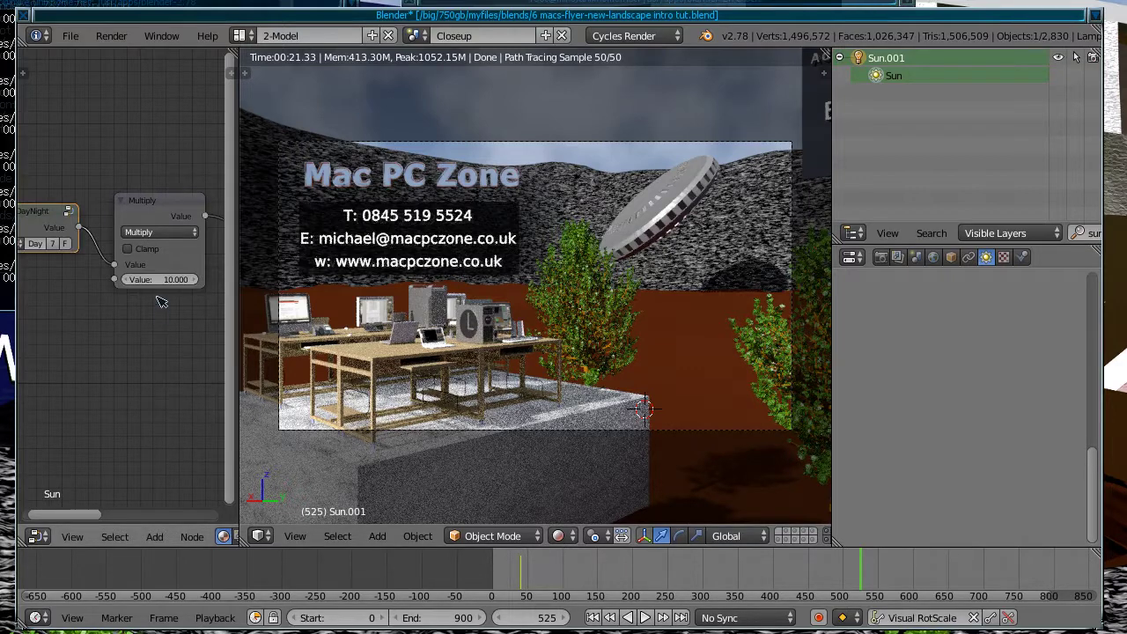
Step: Set the Multiply node's value to 100, then change it back to 10
click(155, 279)
text(1)
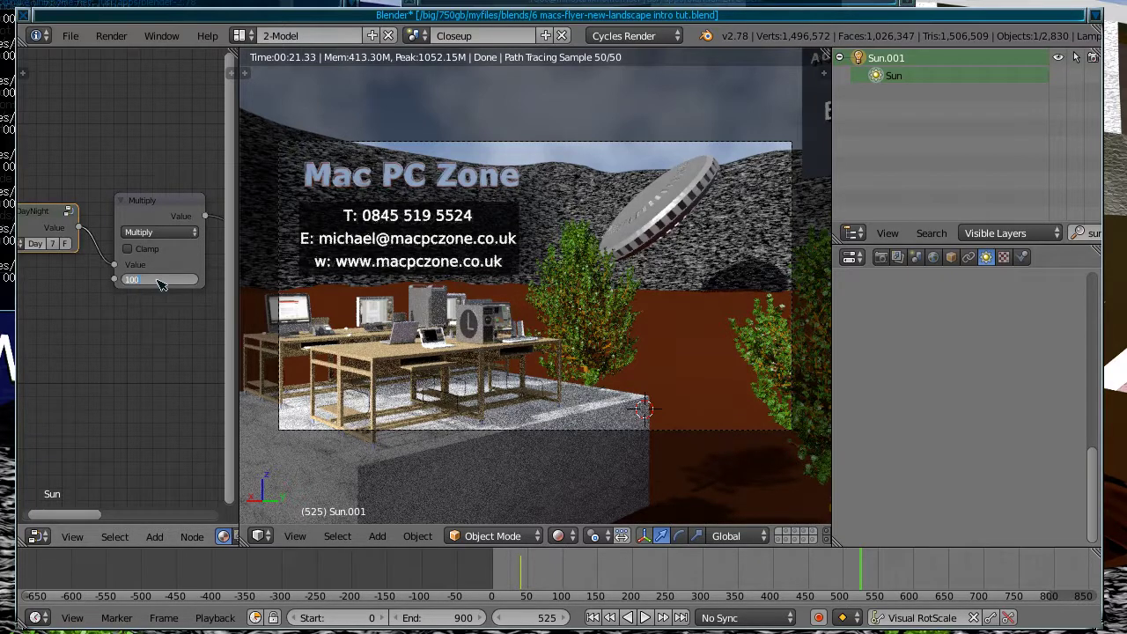
text(00)
key(Return)
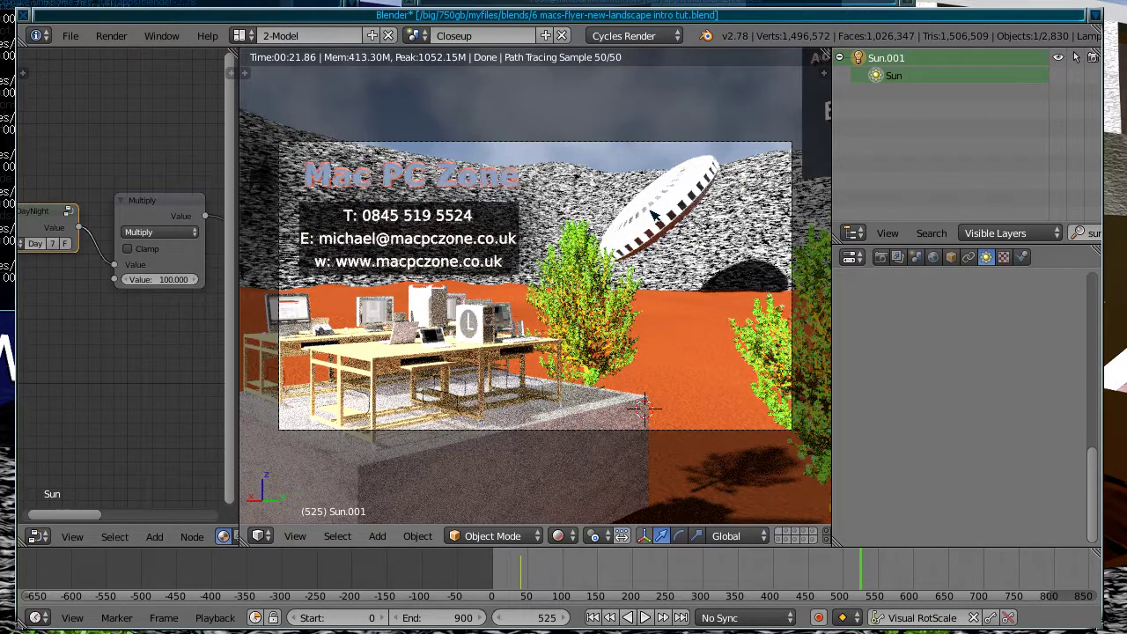
click(163, 279)
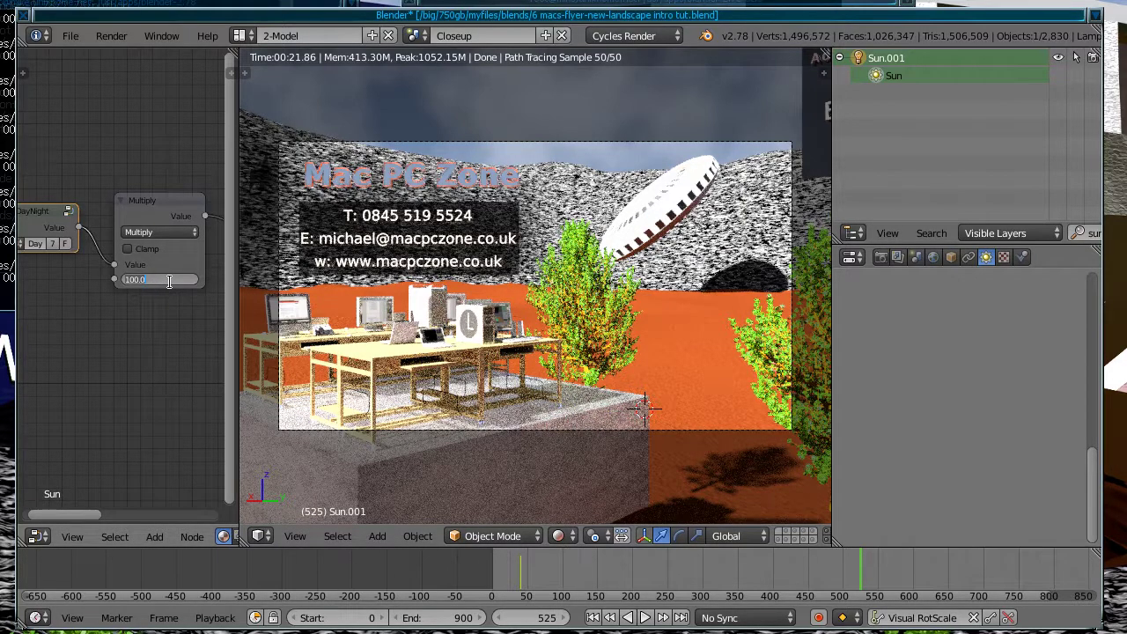
text(10)
key(Return)
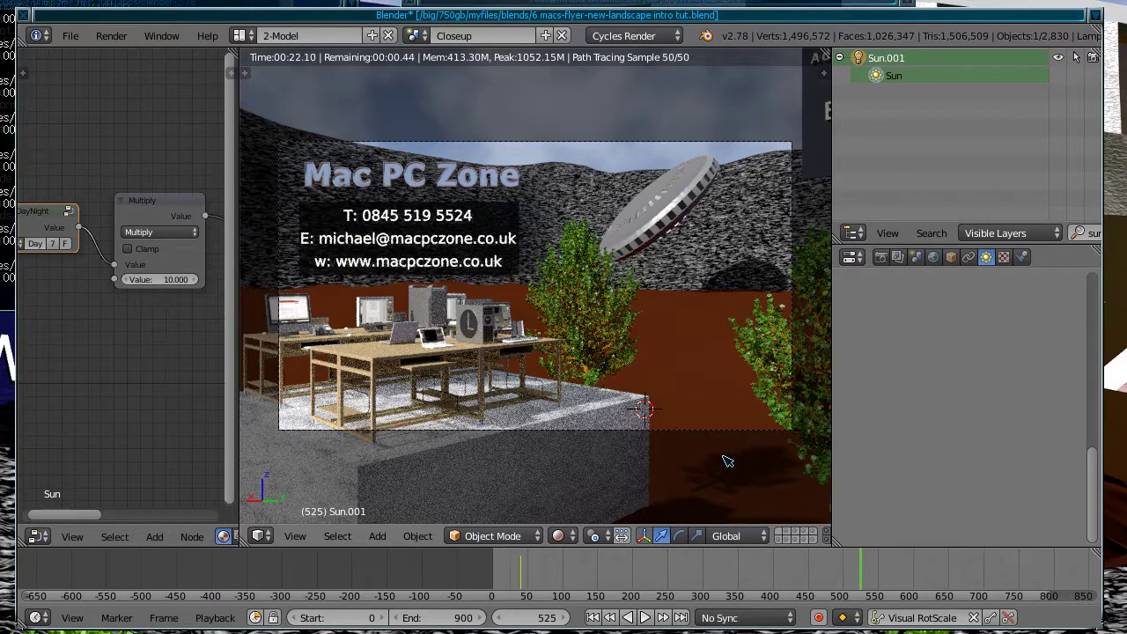
Step: Review the View and Look options under the Scene tab's Color Management without changing them
click(916, 257)
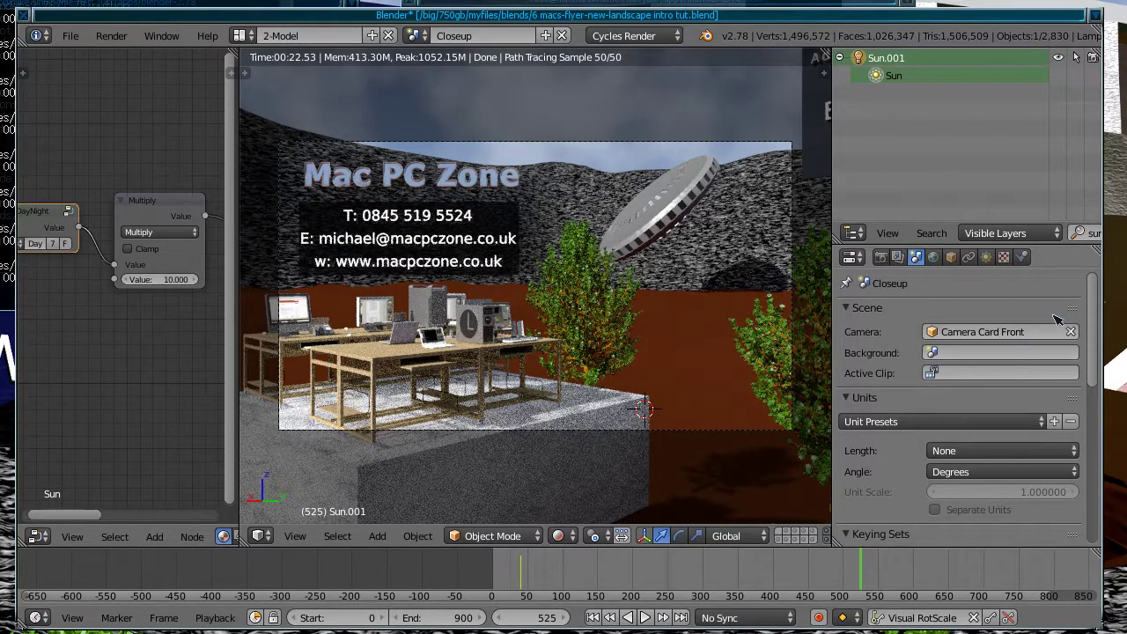
drag(1092, 296, 1090, 423)
click(847, 310)
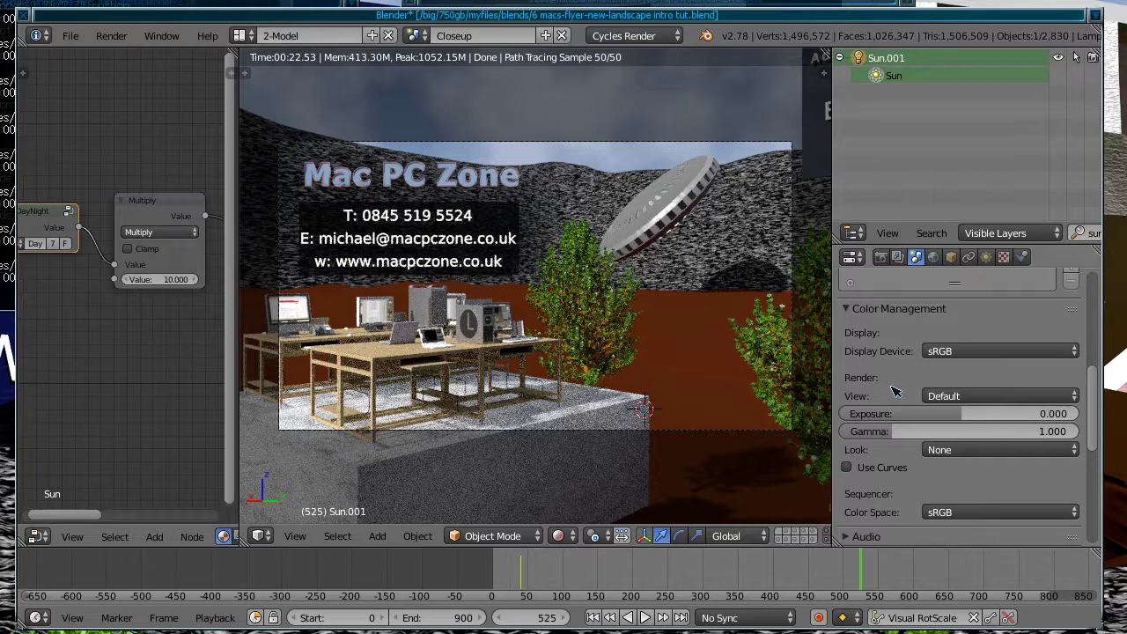
click(942, 398)
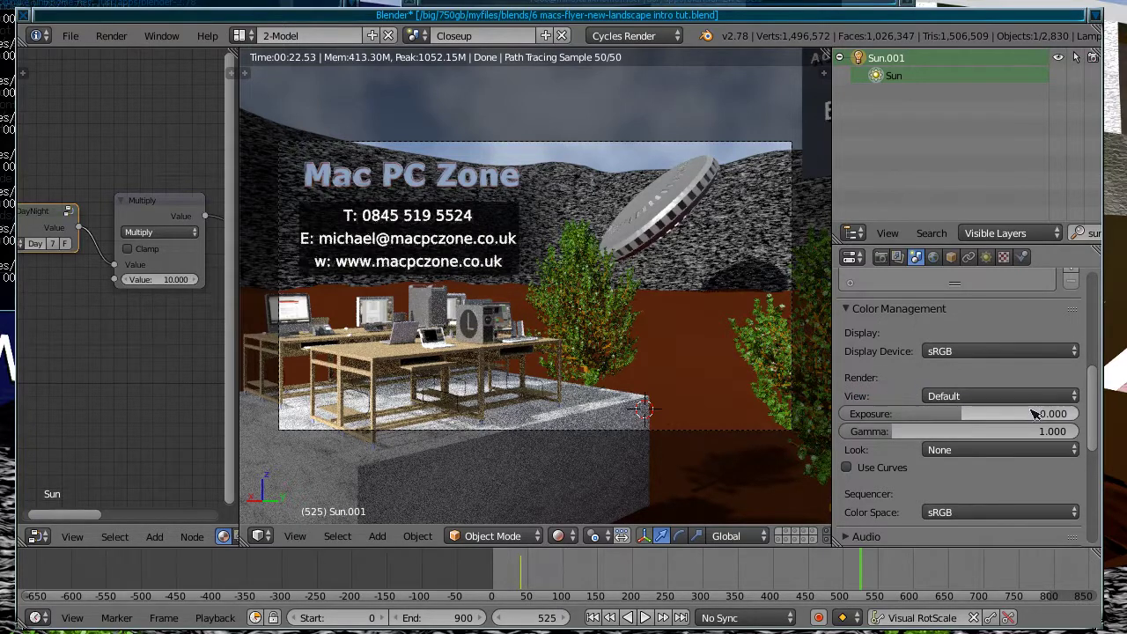
drag(1097, 405, 1096, 427)
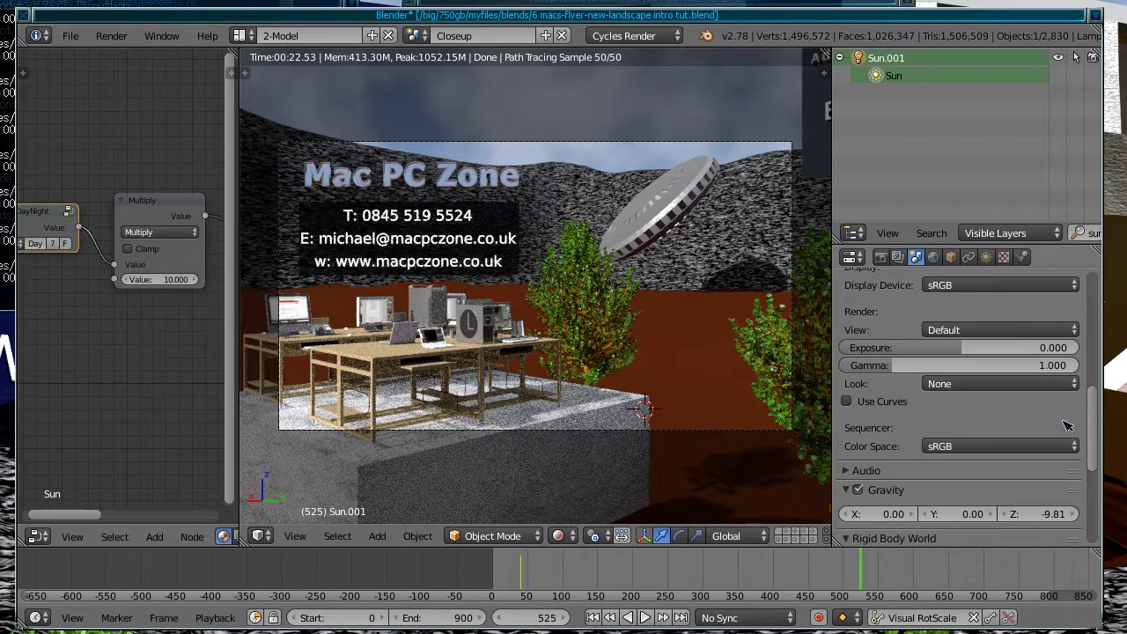
click(965, 386)
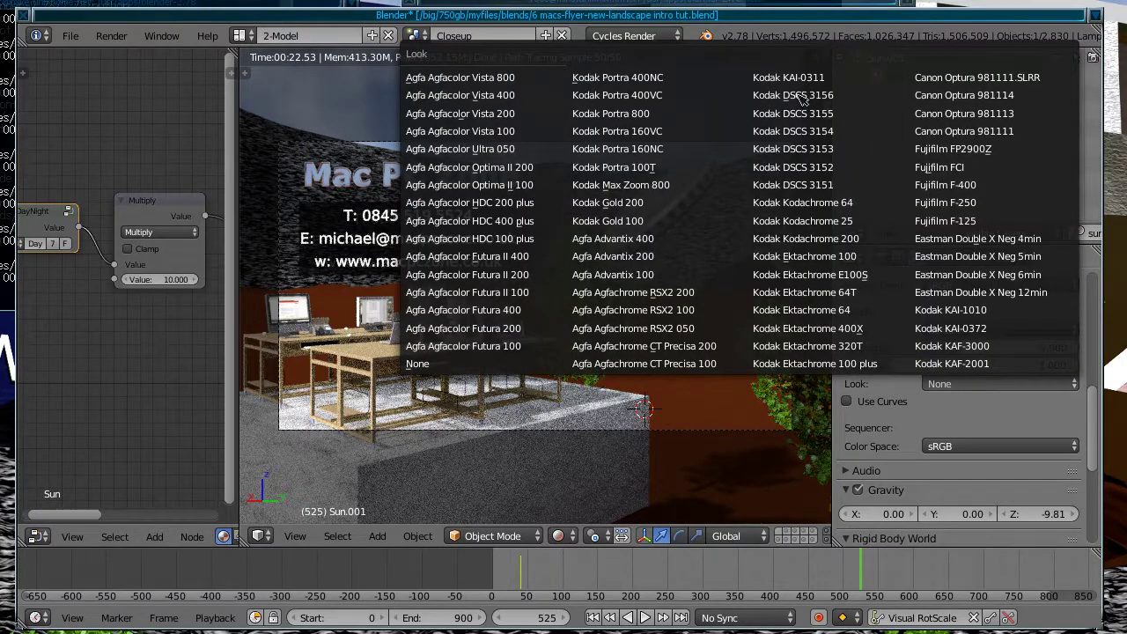
click(917, 412)
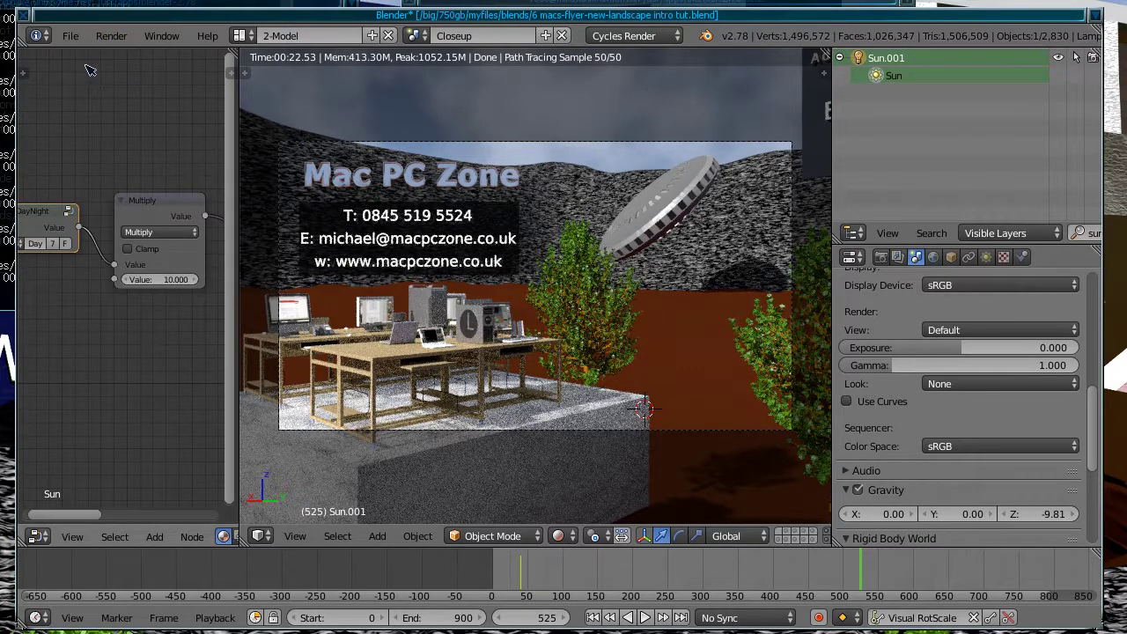
Step: Install filmic_blender.py through User Preferences Add-ons, enable it and show its details
click(70, 36)
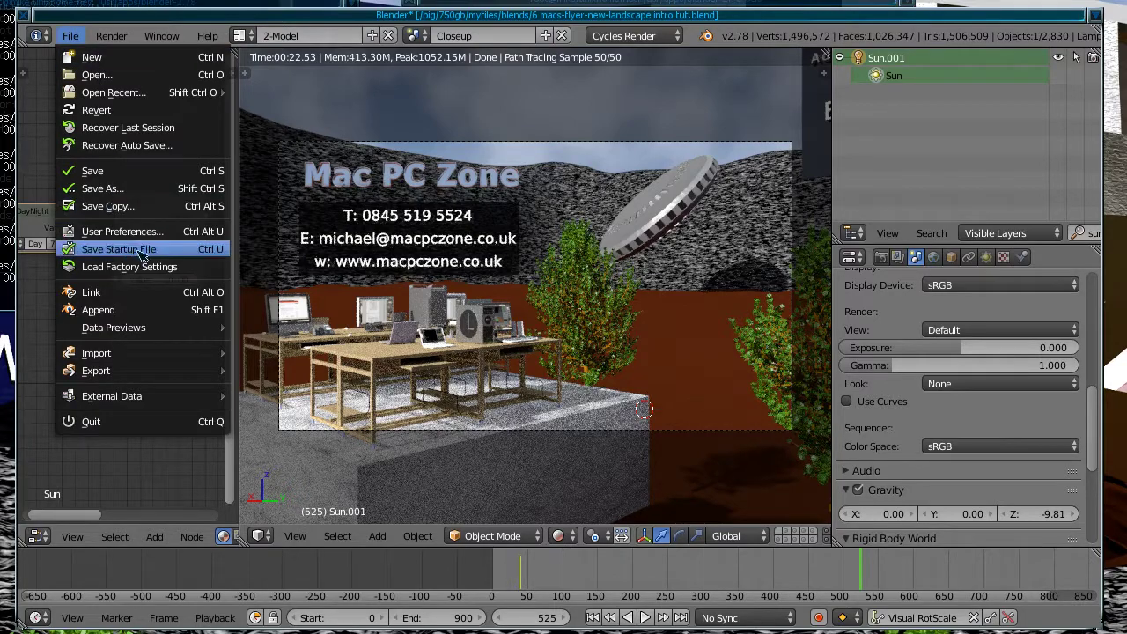
click(150, 233)
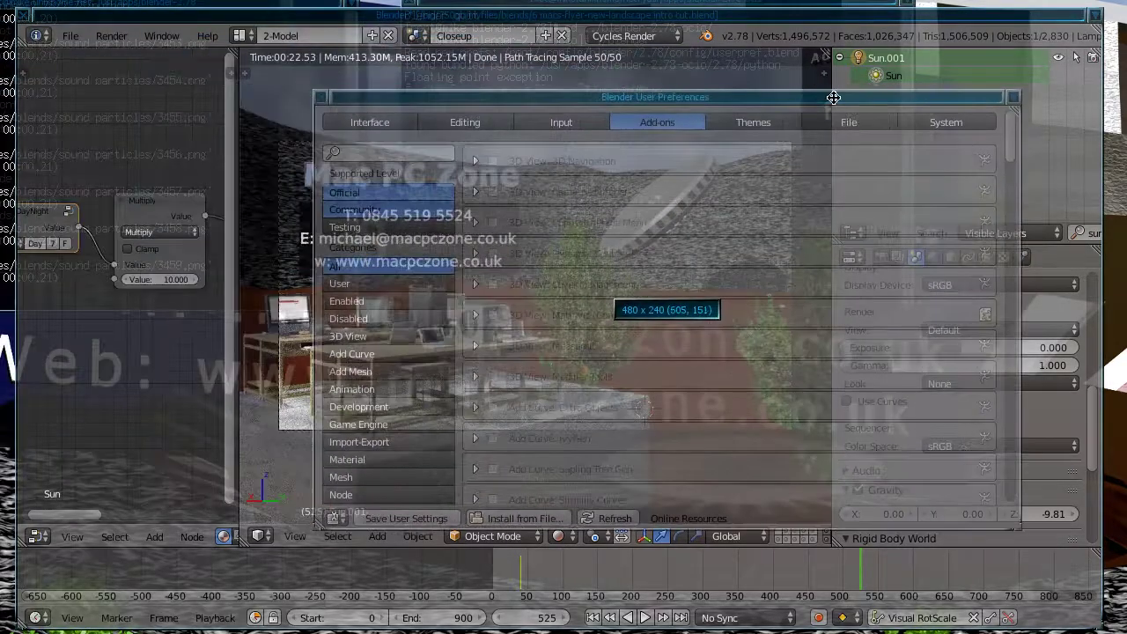
drag(828, 102, 854, 104)
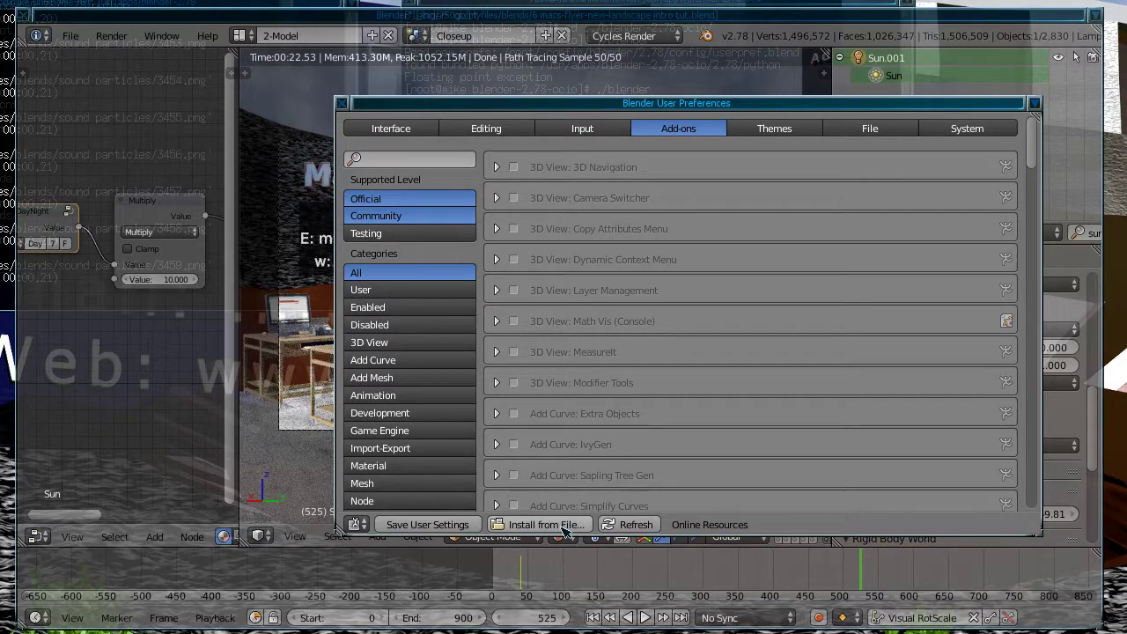
click(546, 523)
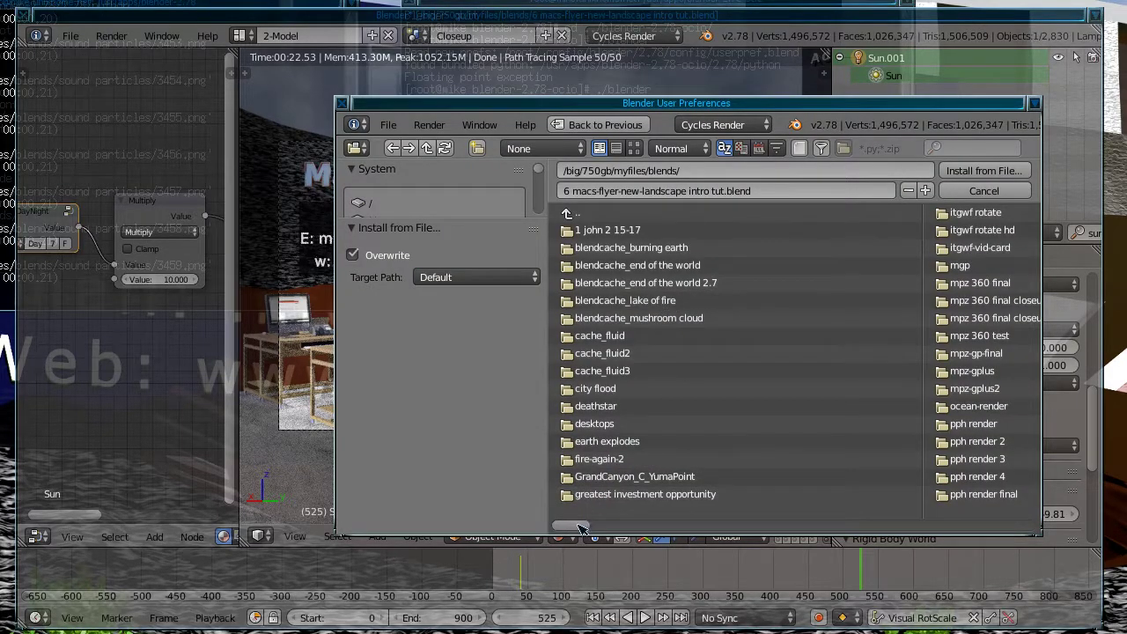
drag(583, 526, 876, 523)
click(763, 230)
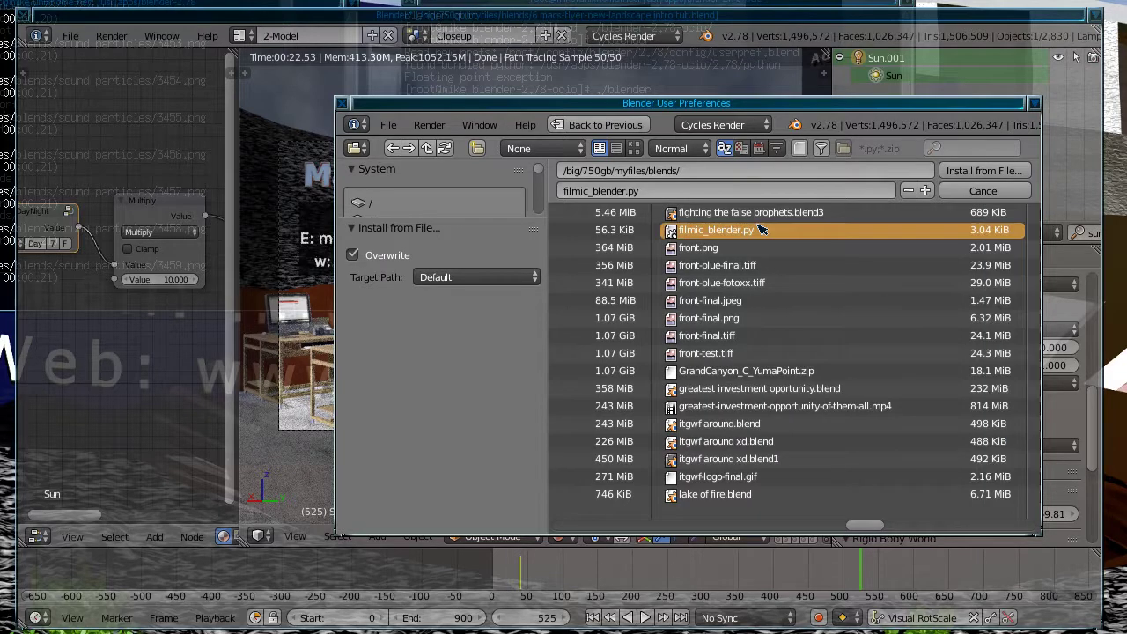
click(980, 170)
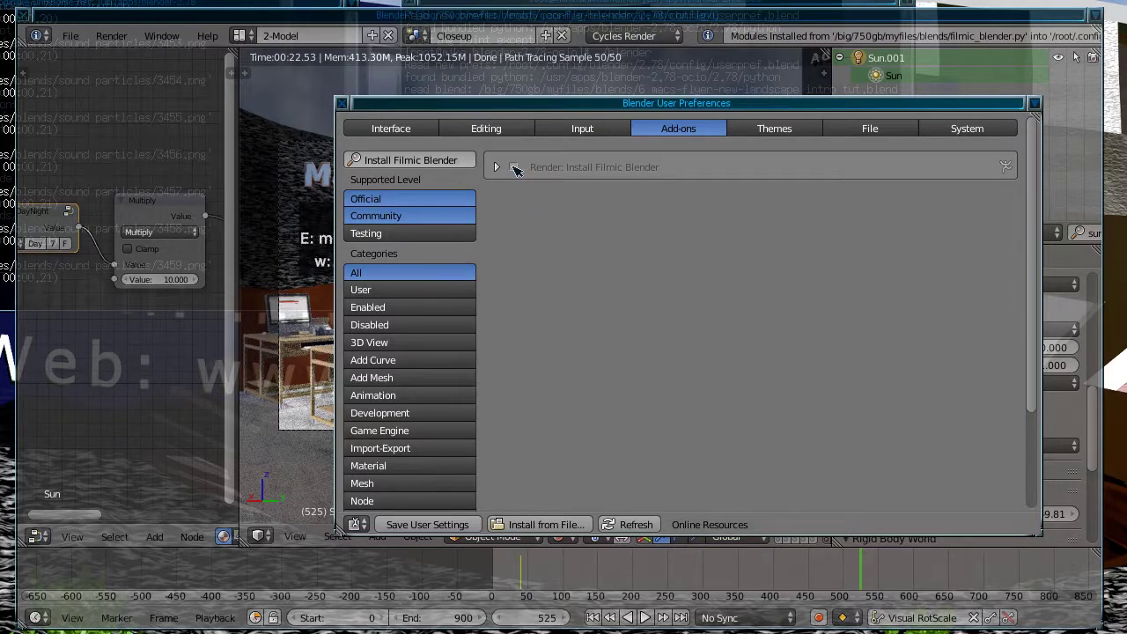
click(515, 168)
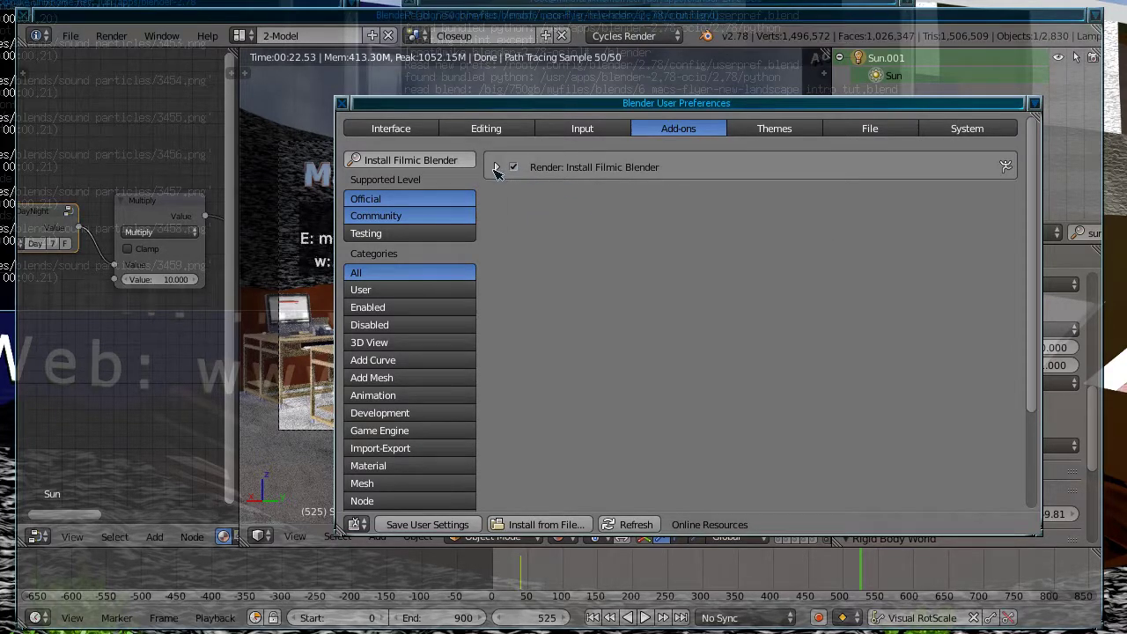
click(495, 168)
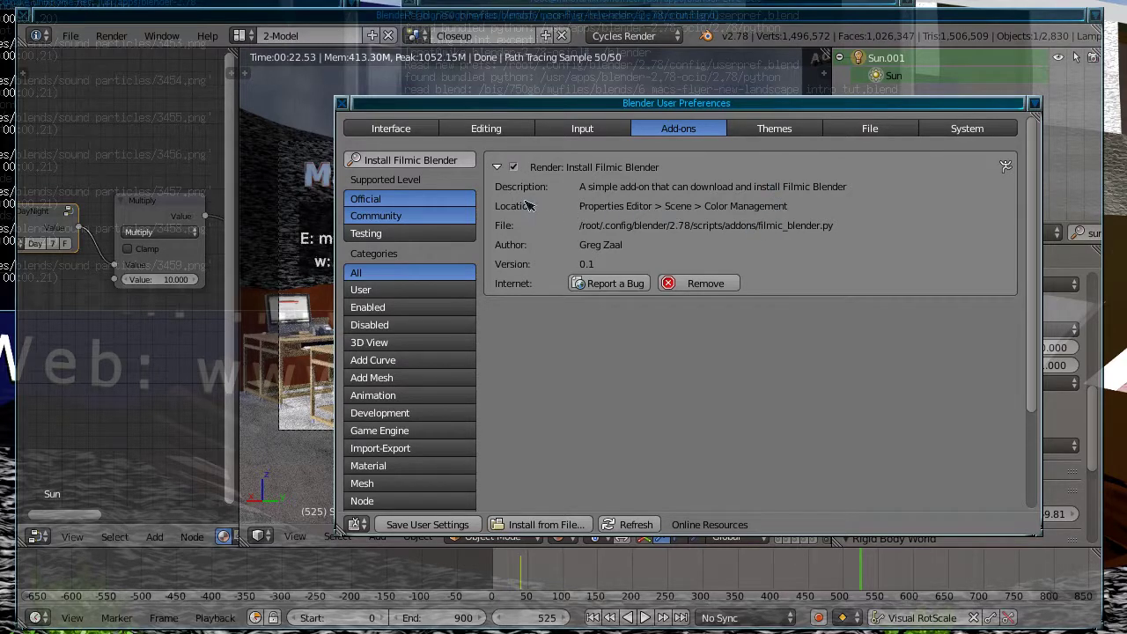
Step: Close the preferences and try Get Filmic Blender in Color Management twice; the download fails
click(342, 104)
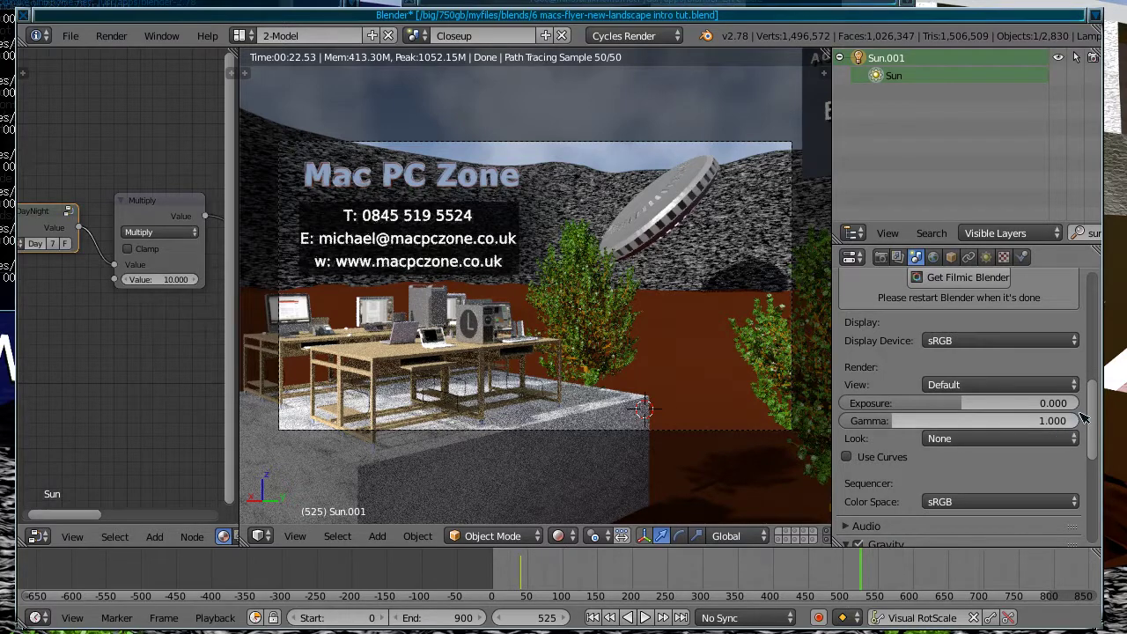
scroll(1084, 412, down, 2)
scroll(1084, 405, up, 4)
scroll(1085, 401, up, 2)
scroll(1083, 378, down, 2)
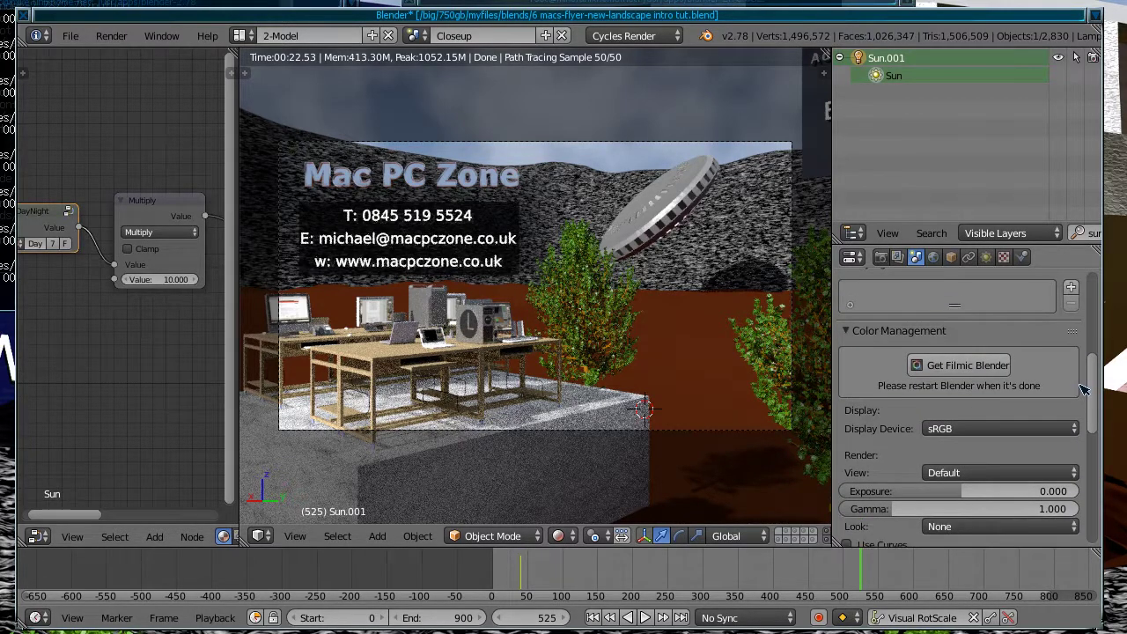
scroll(1083, 387, up, 1)
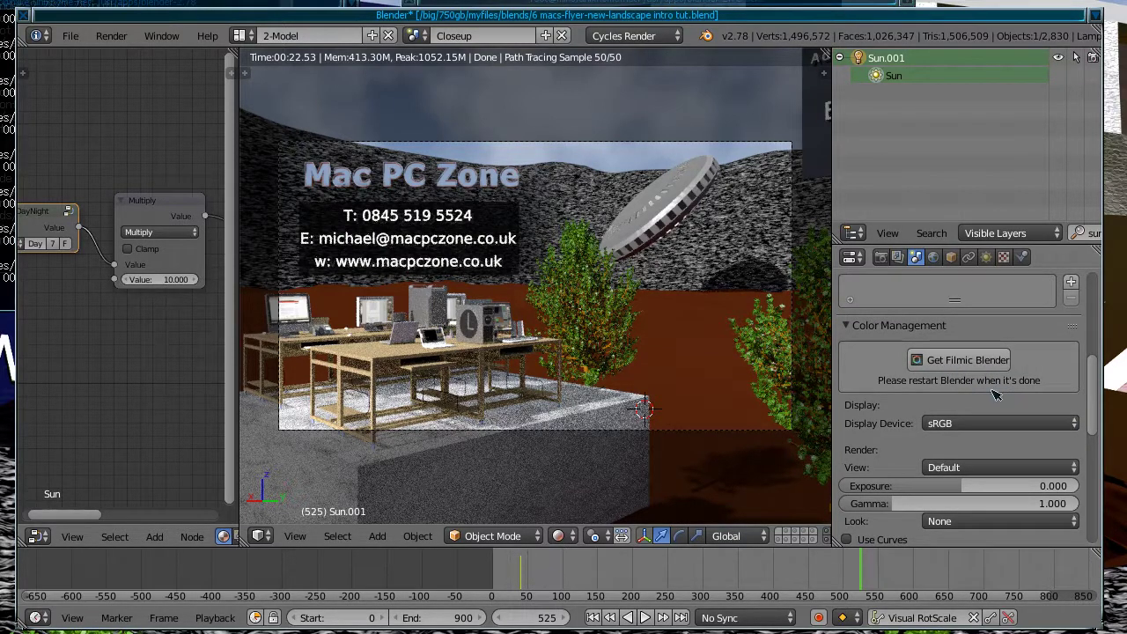
click(948, 362)
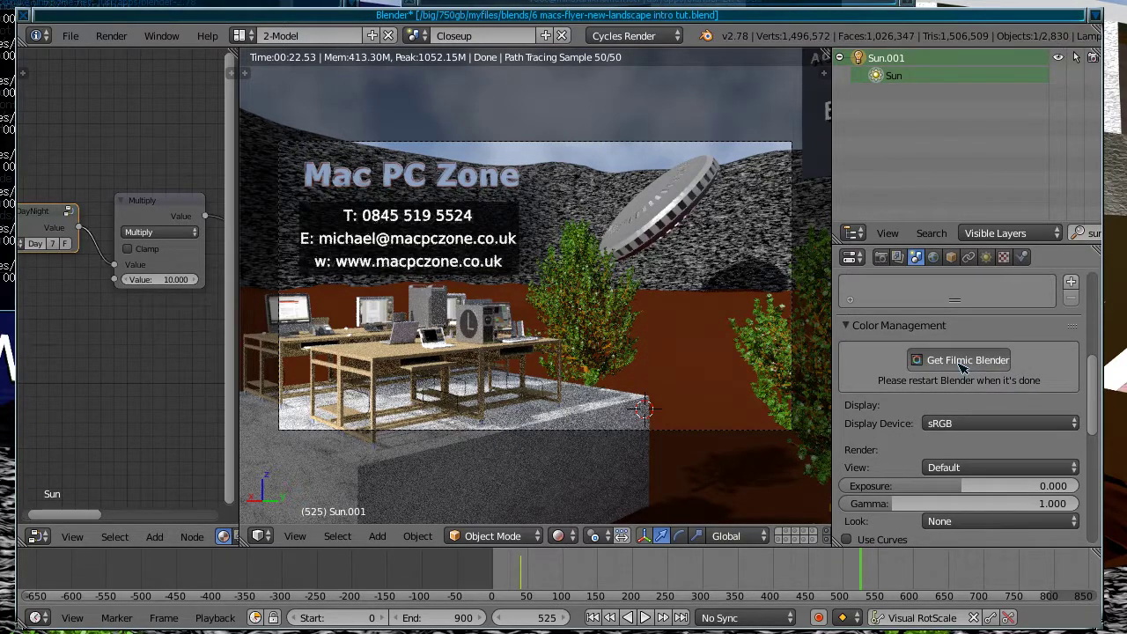
click(962, 363)
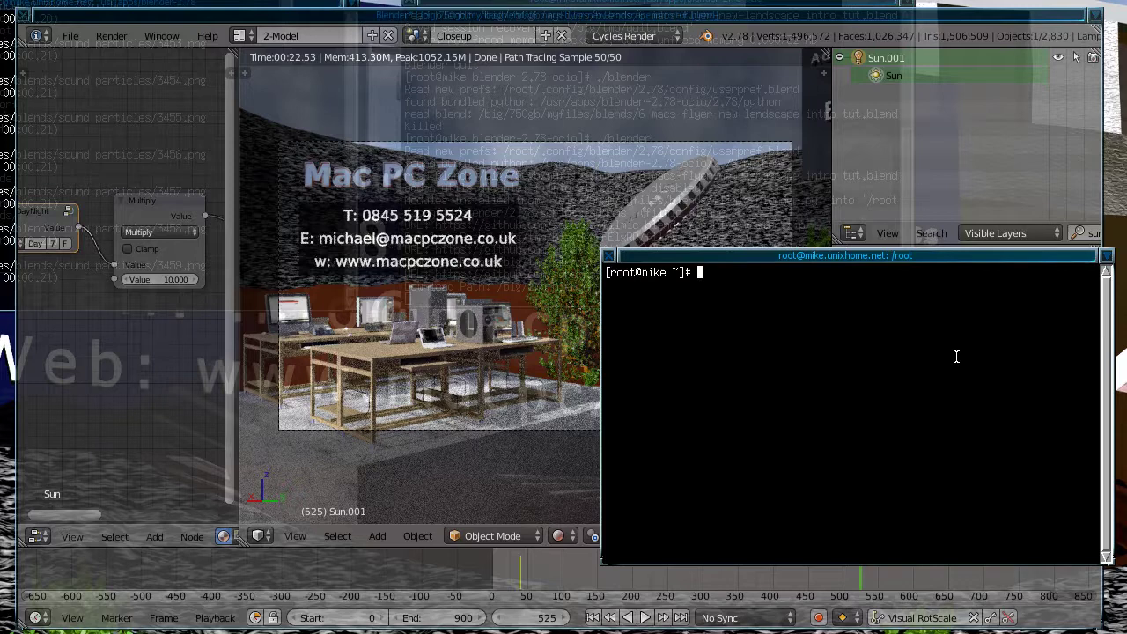
Step: Change into /usr/apps/blender-2.78-ocio in the xterm and list its contents
text(cd /usr/apps/bl)
key(Tab)
text(2)
text(.78-)
text(o)
key(Tab)
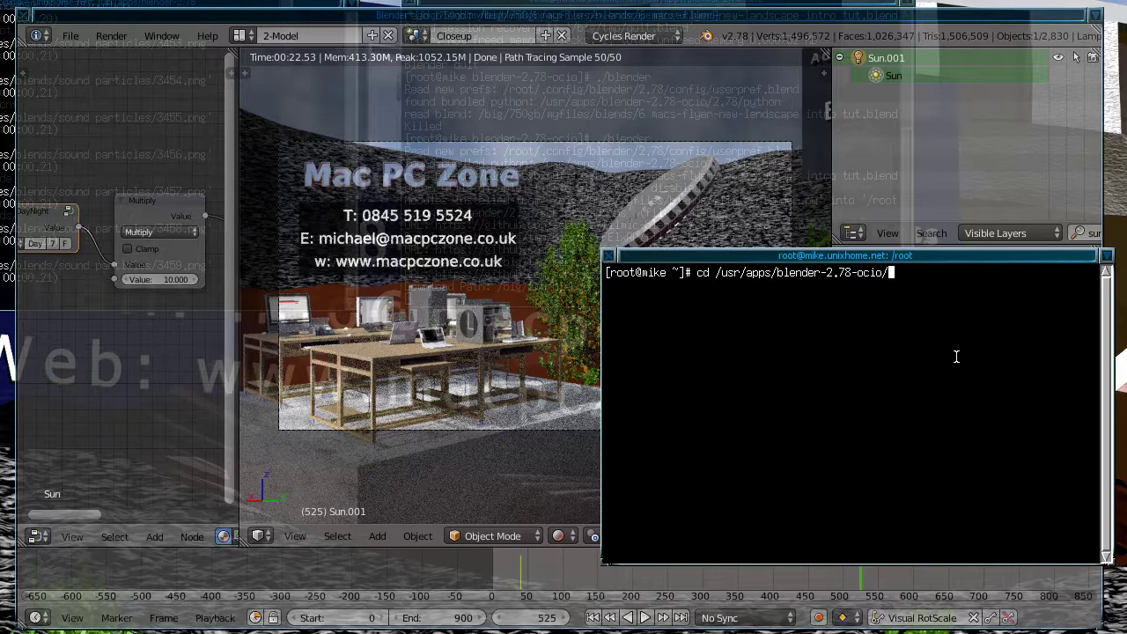
key(Return)
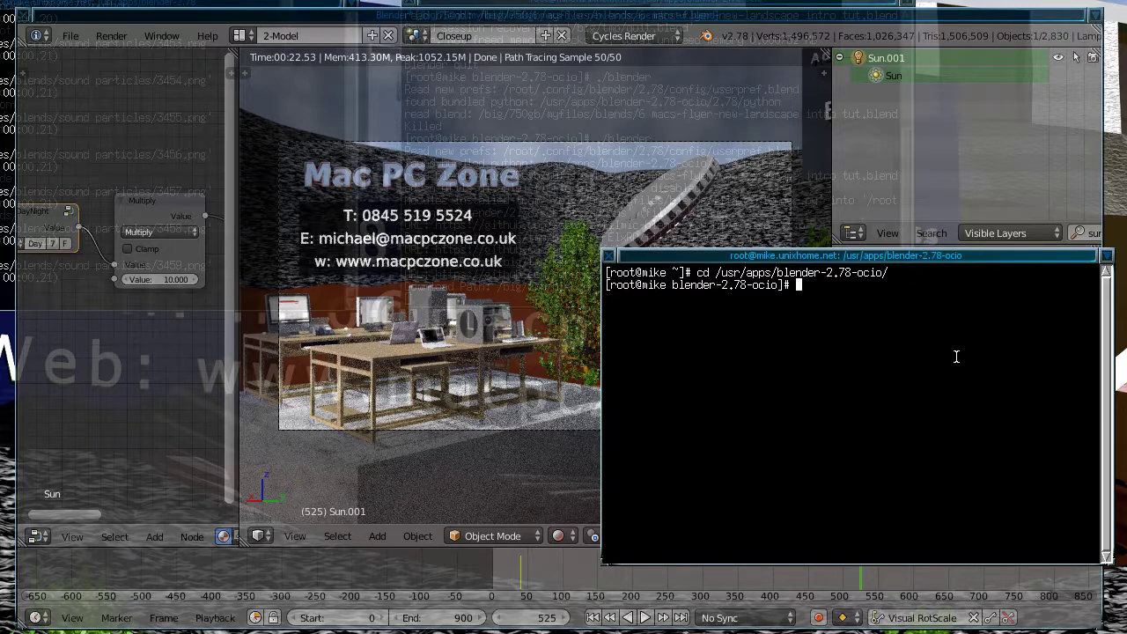
text(ls)
key(Return)
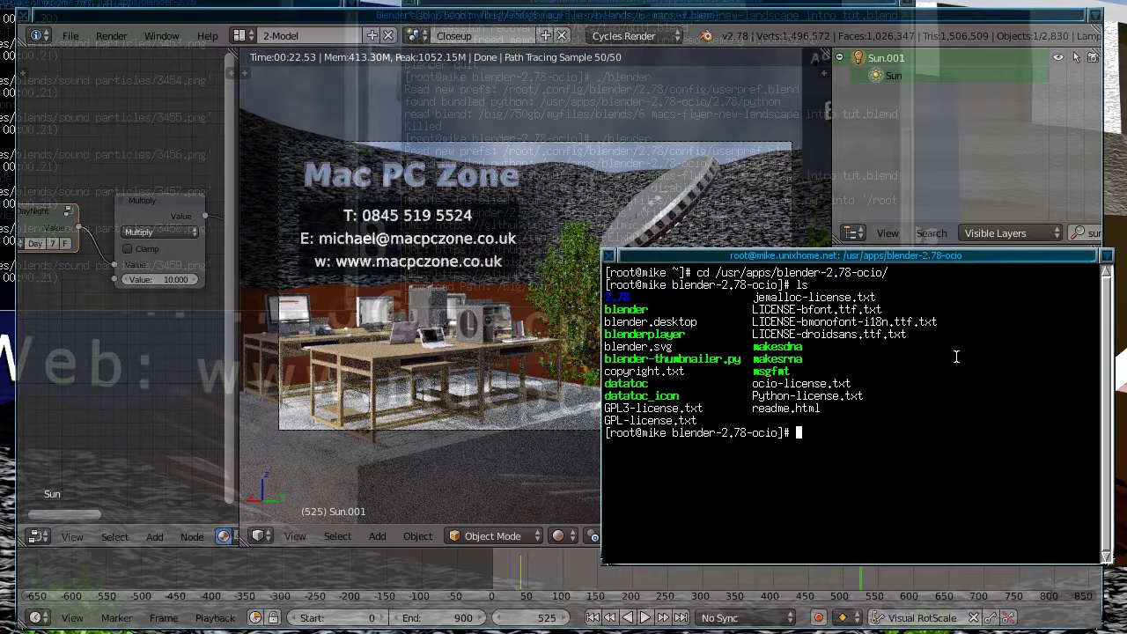
text(cd 2)
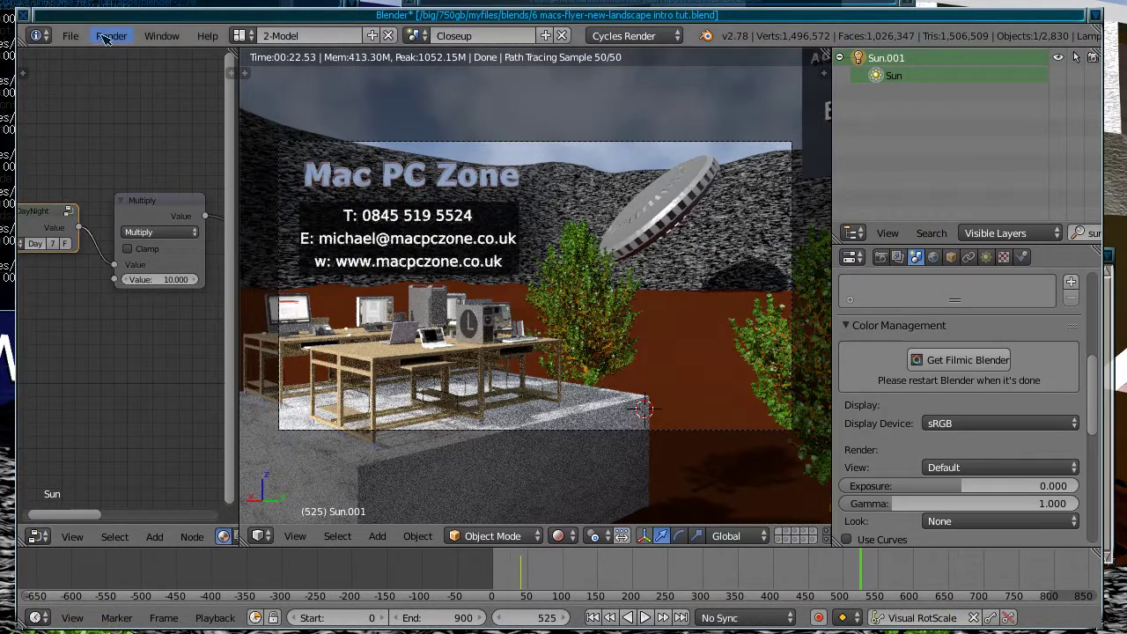
Step: Disable and remove the 'Render: Install Filmic Blender' add-on, then close User Preferences
click(103, 39)
mouse_move(70, 36)
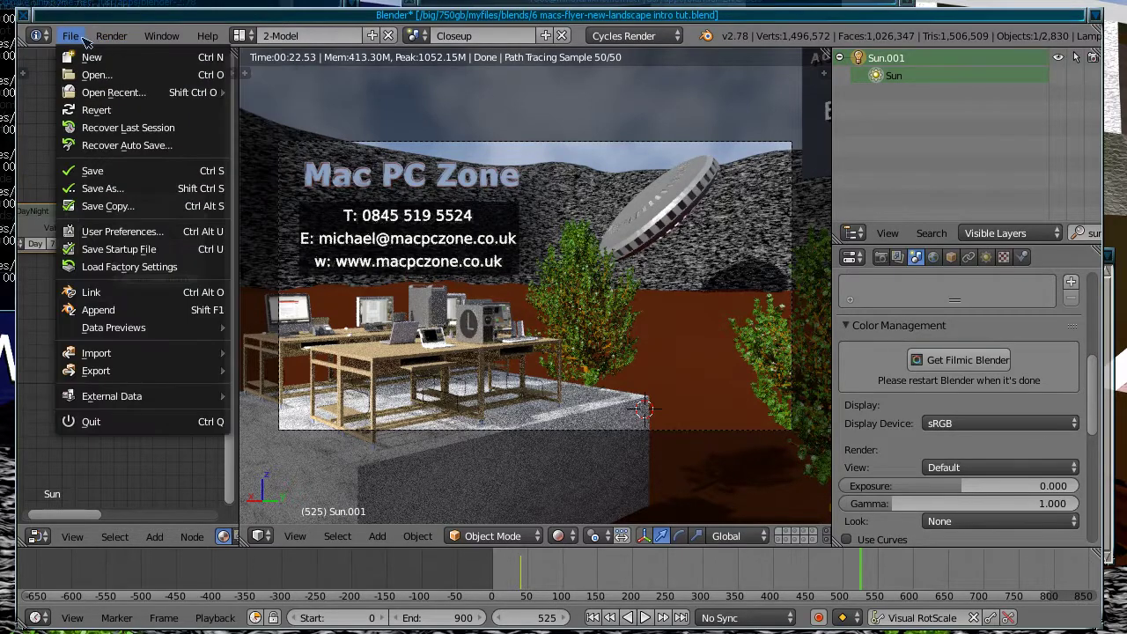
click(132, 232)
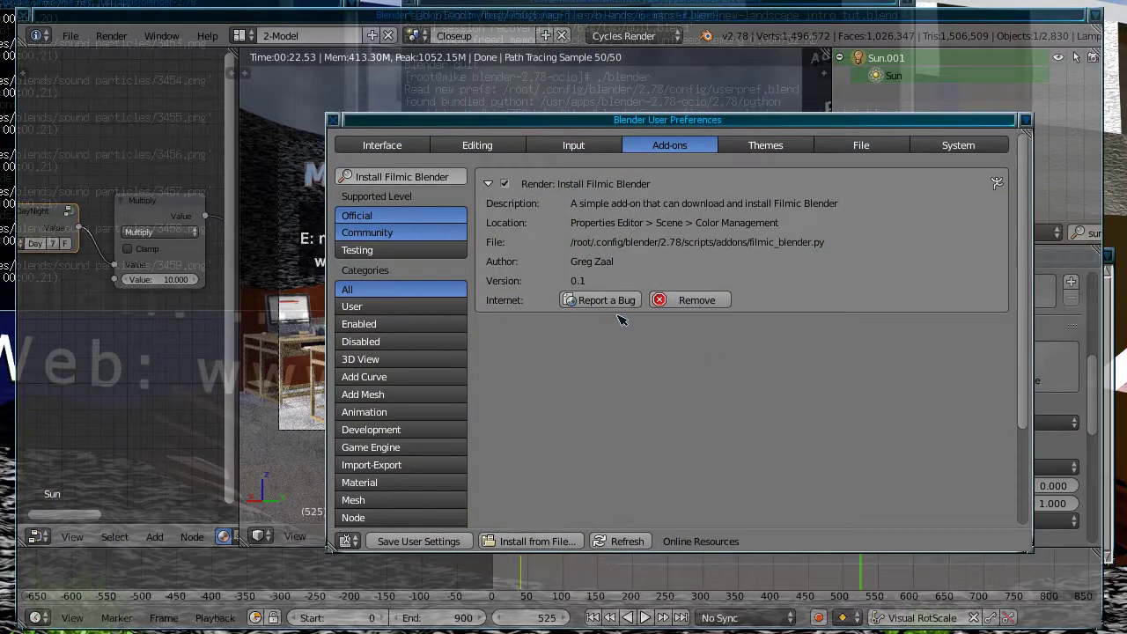
click(508, 185)
click(692, 300)
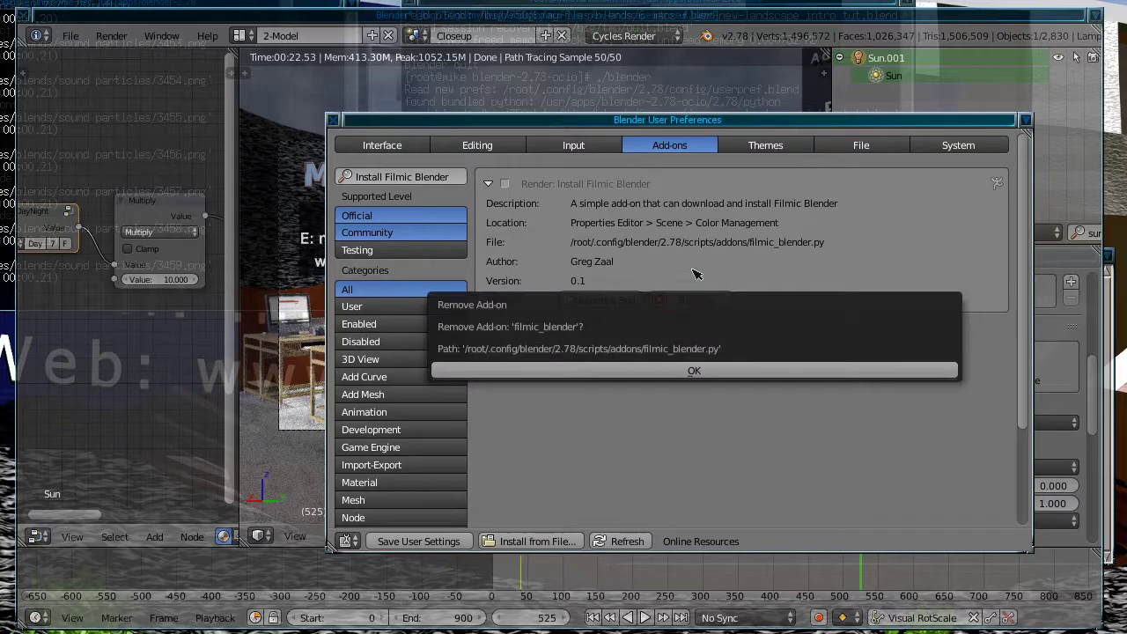
click(692, 372)
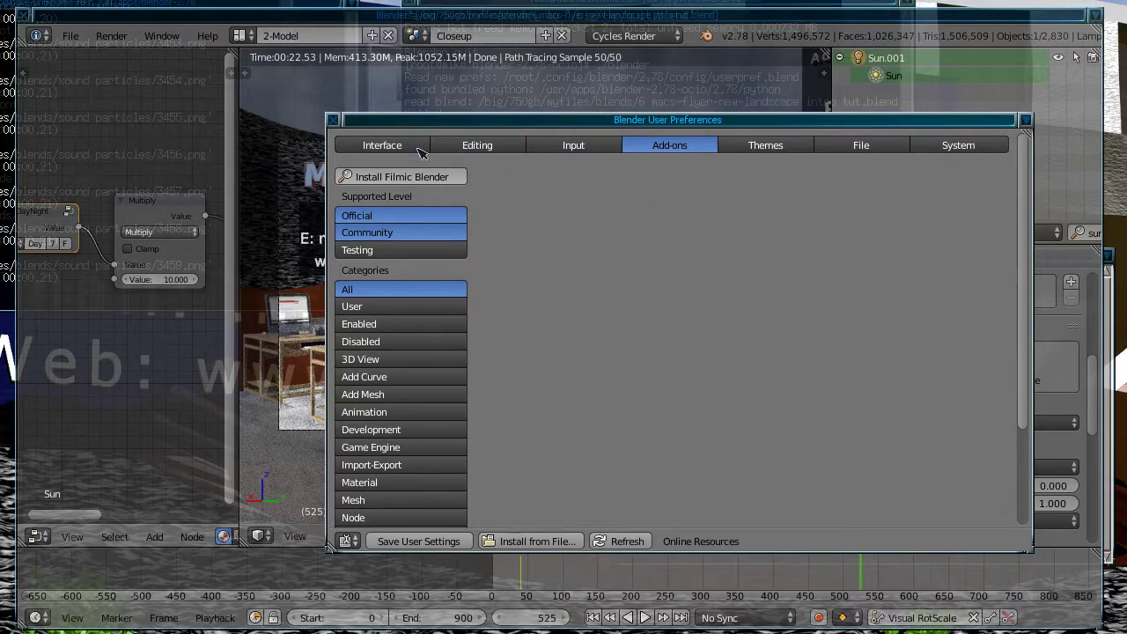
click(333, 121)
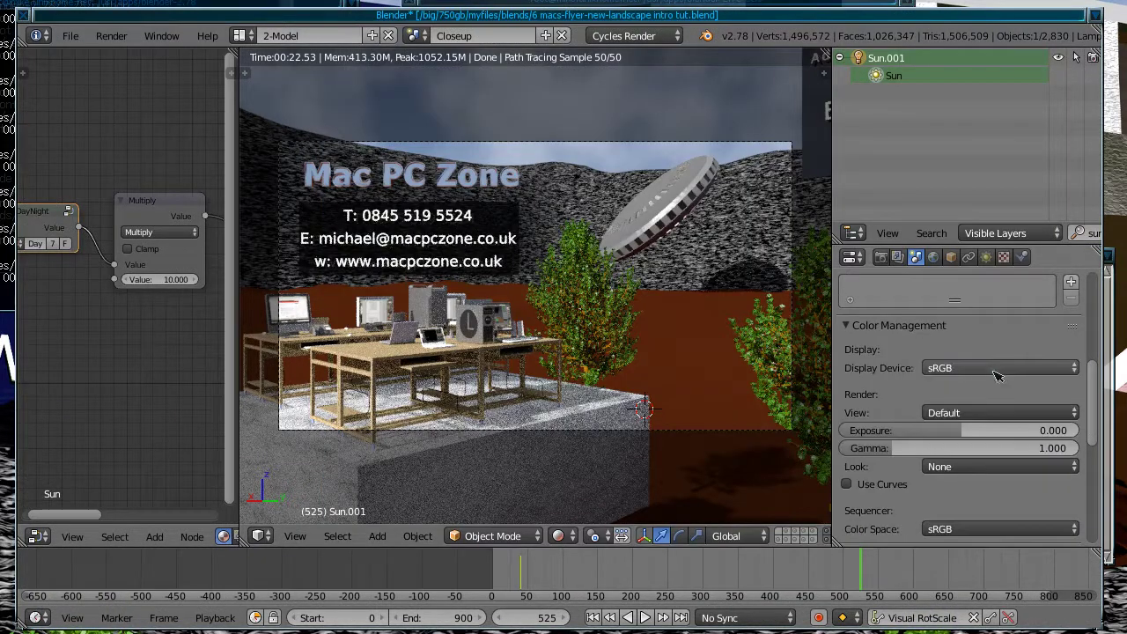
drag(1092, 402, 1090, 290)
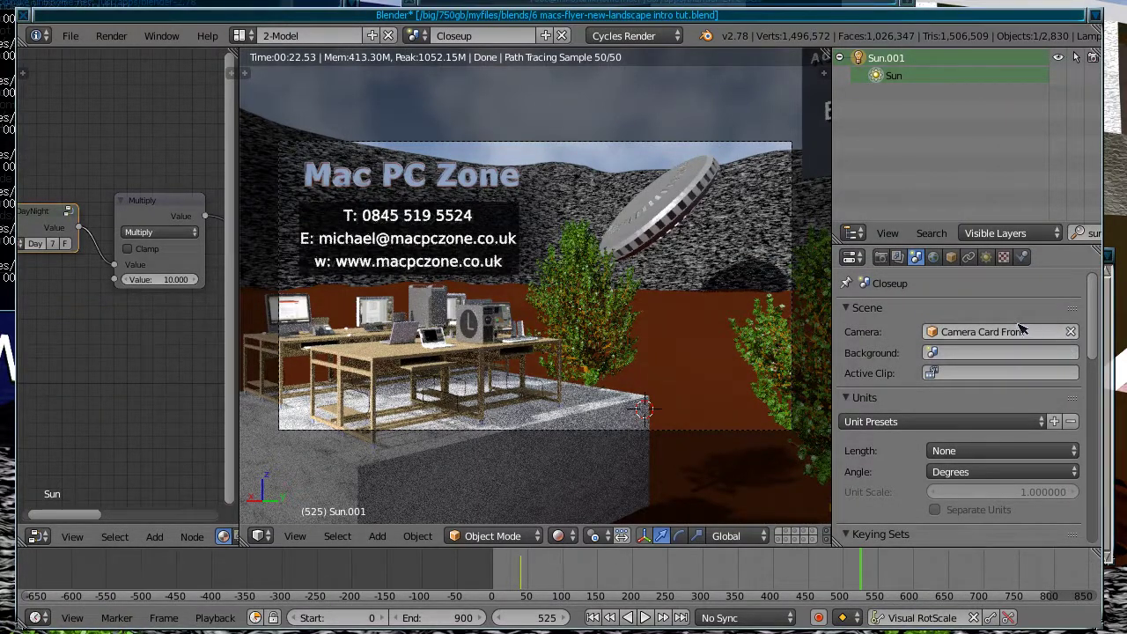
Step: Move into the 2.78/datafiles folder, listing each folder's contents on the way
click(73, 38)
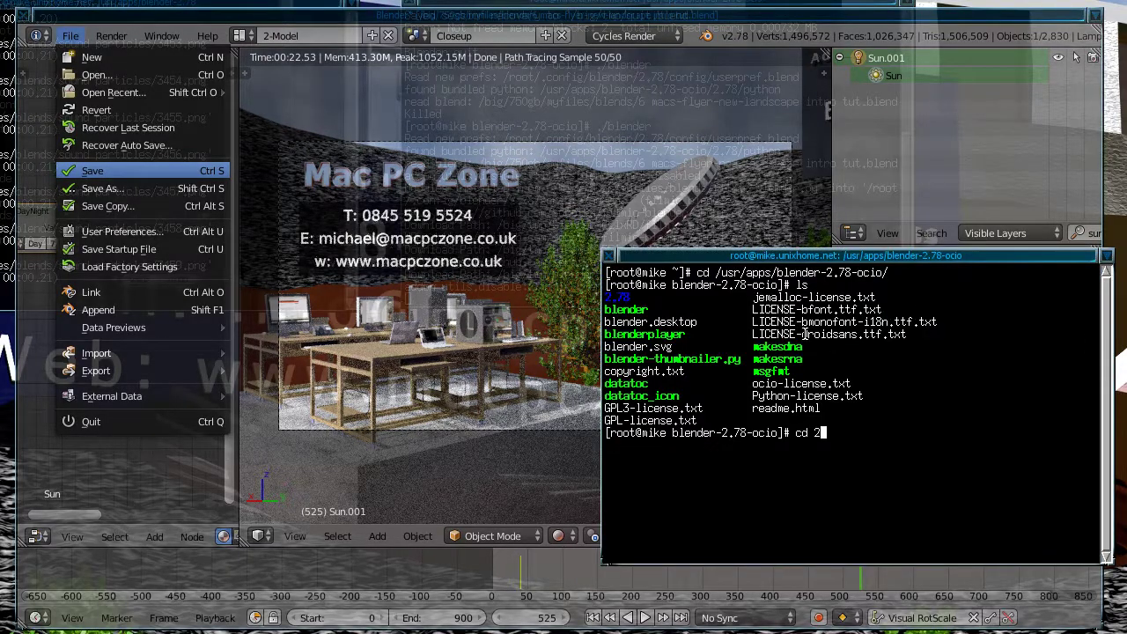
key(Tab)
key(Return)
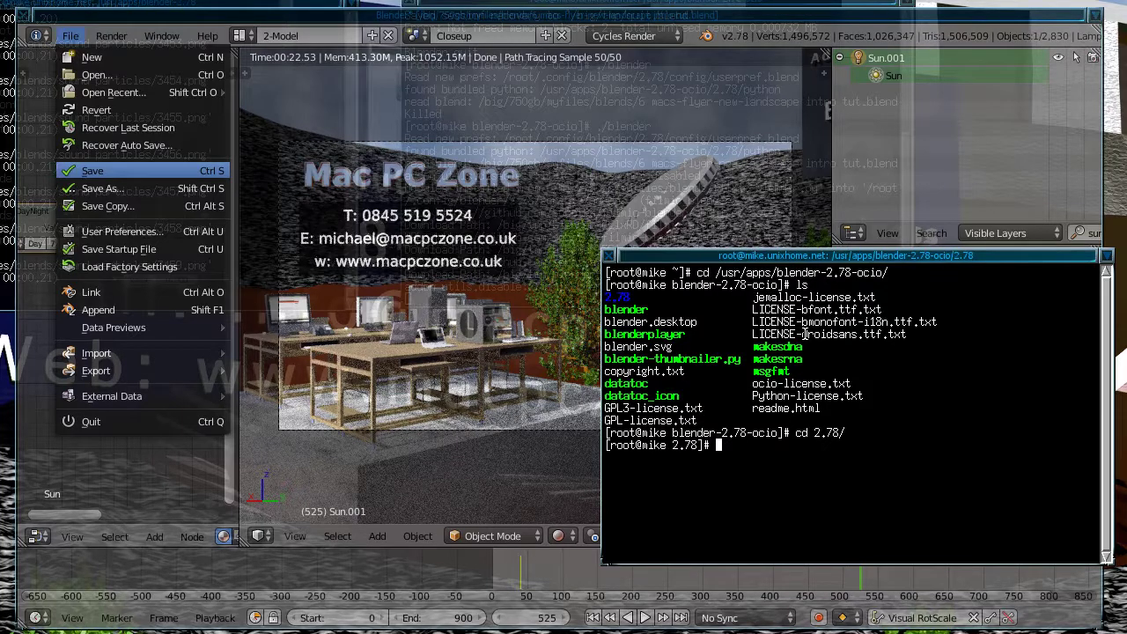
text(ls)
key(Return)
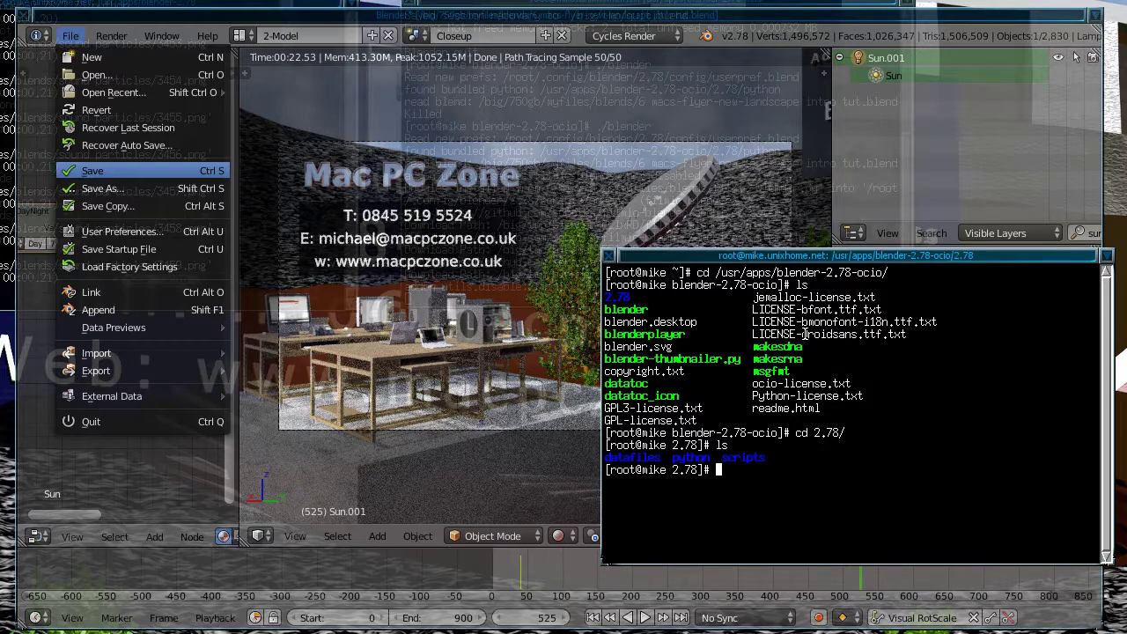
text(cd da)
key(Tab)
key(Return)
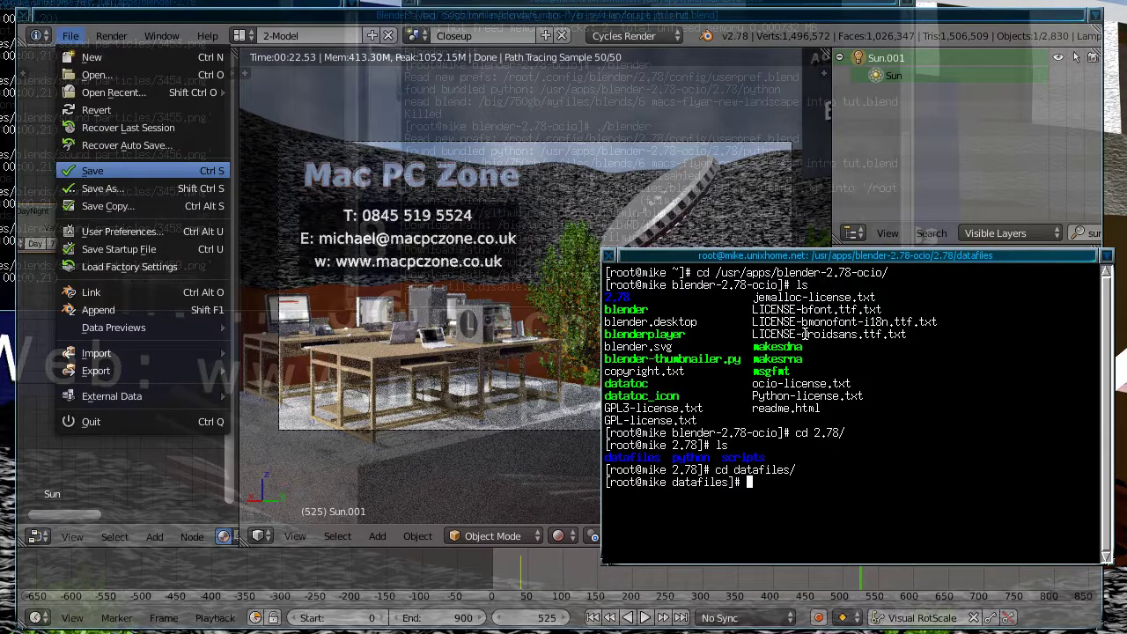
text(ls)
key(Return)
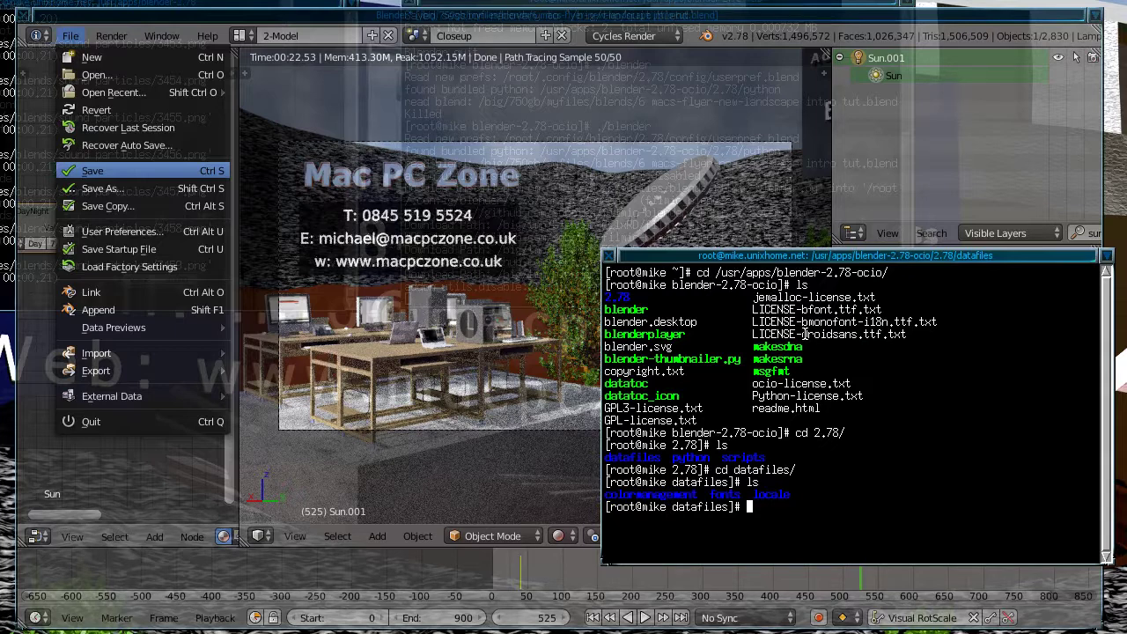
Step: Download the filmic-blender master.tar.gz archive with wget and list datafiles to confirm
text(wget)
middle_click(865, 374)
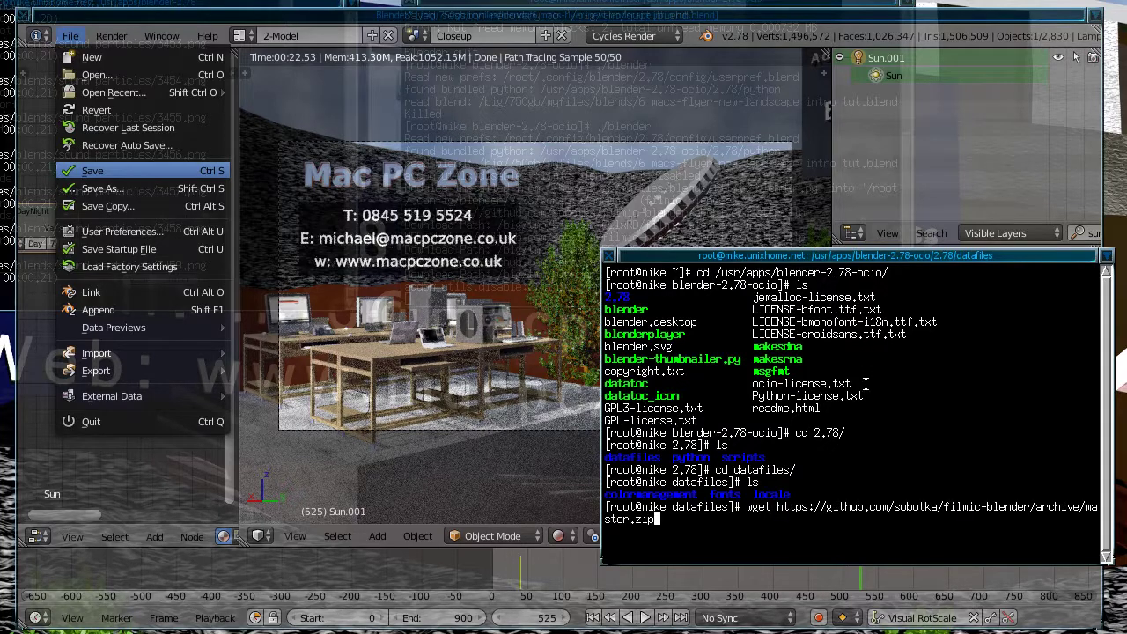
key(BackSpace)
key(BackSpace)
key(BackSpace)
text(tar.gz)
key(Return)
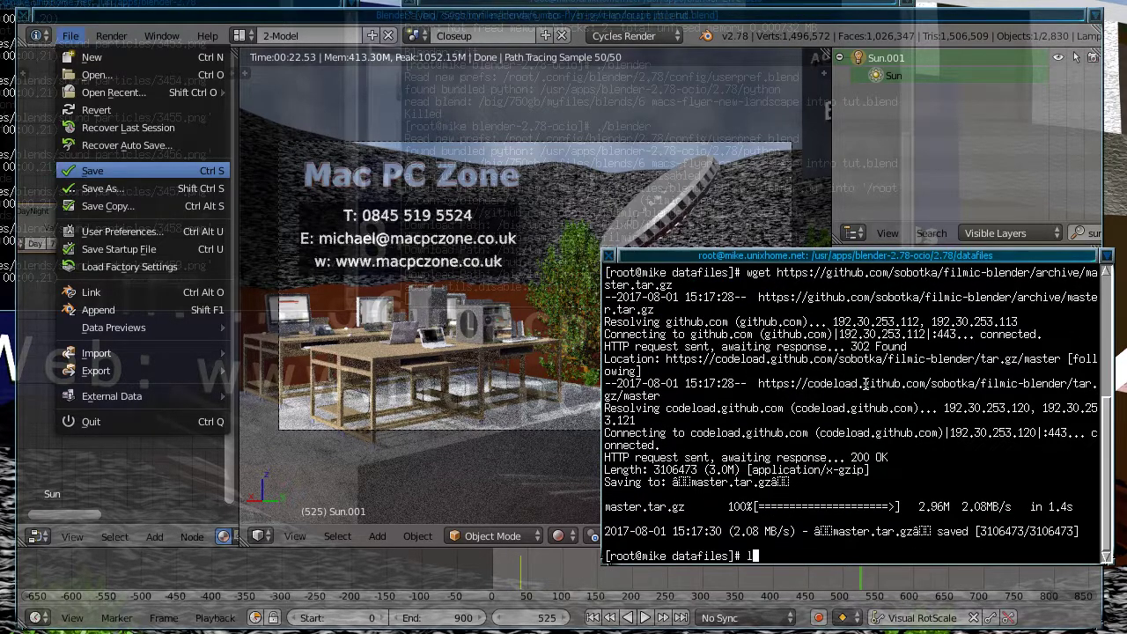
key(Return)
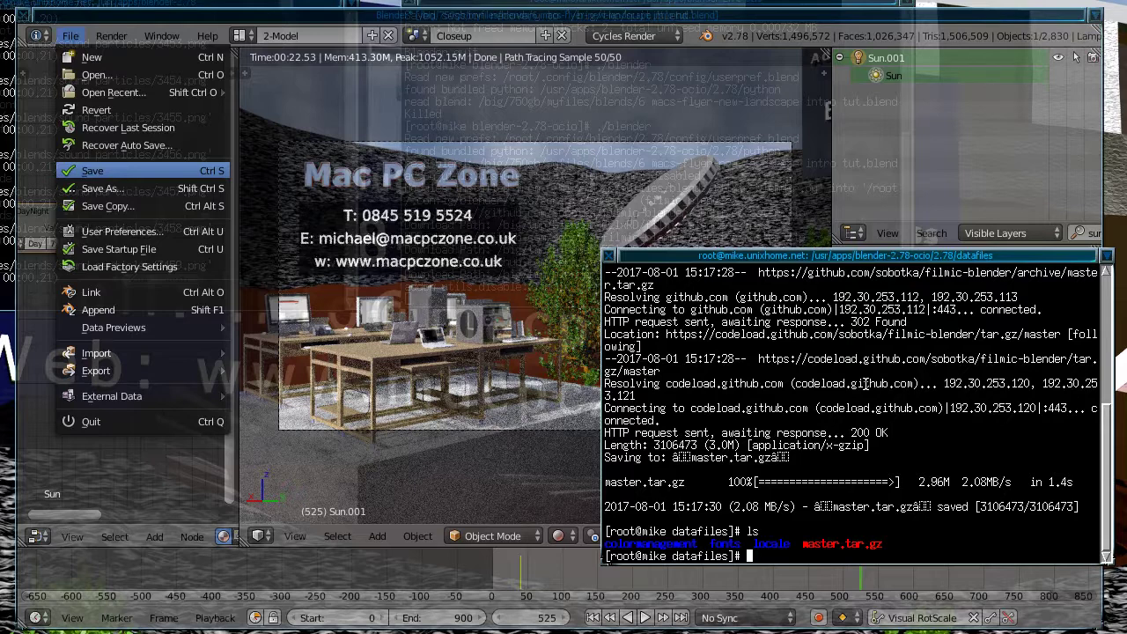
Step: Extract master.tar.gz with tar zxvf into filmic-blender-master
text(tar zxvf mas)
key(Tab)
key(Return)
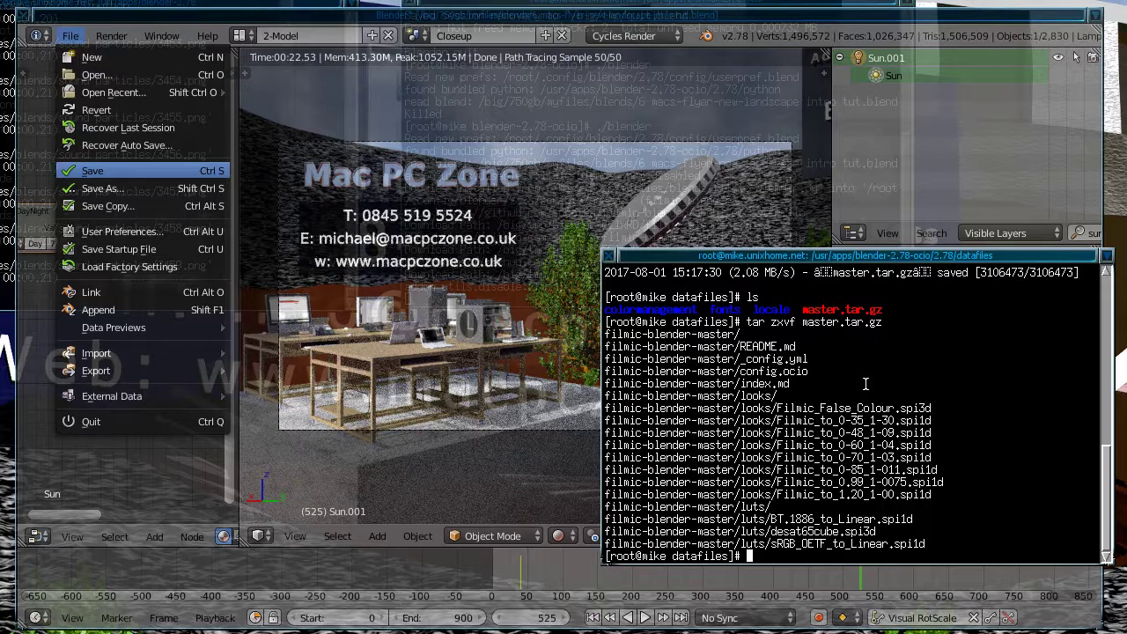
Step: List the existing colormanagement folder, showing config.ocio and luts
key(Escape)
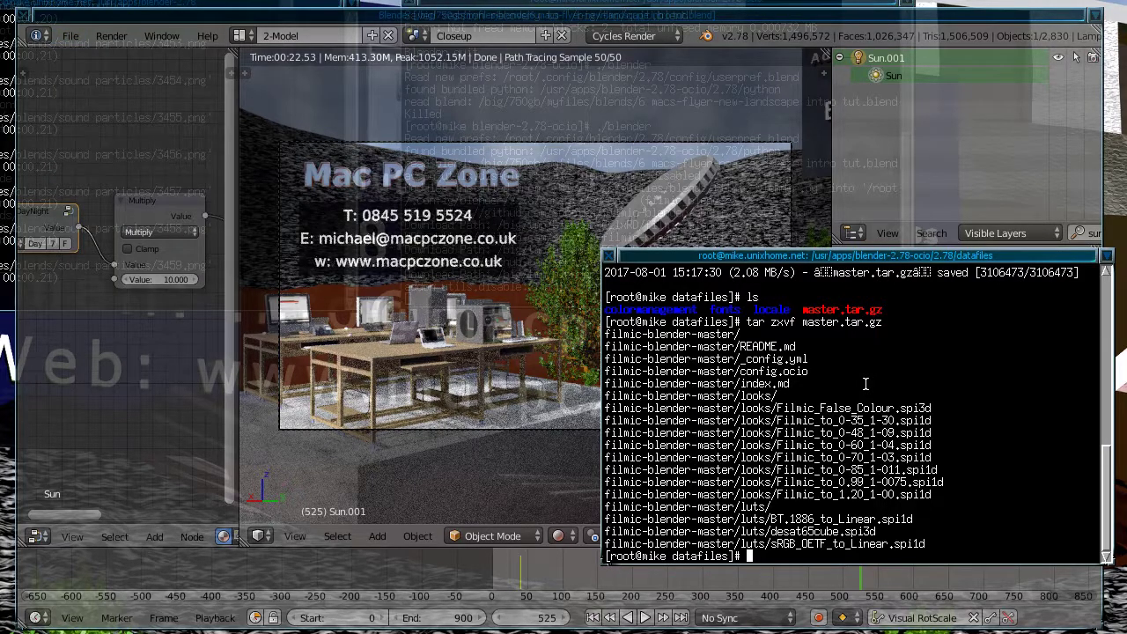
text(ls col)
key(Tab)
key(Return)
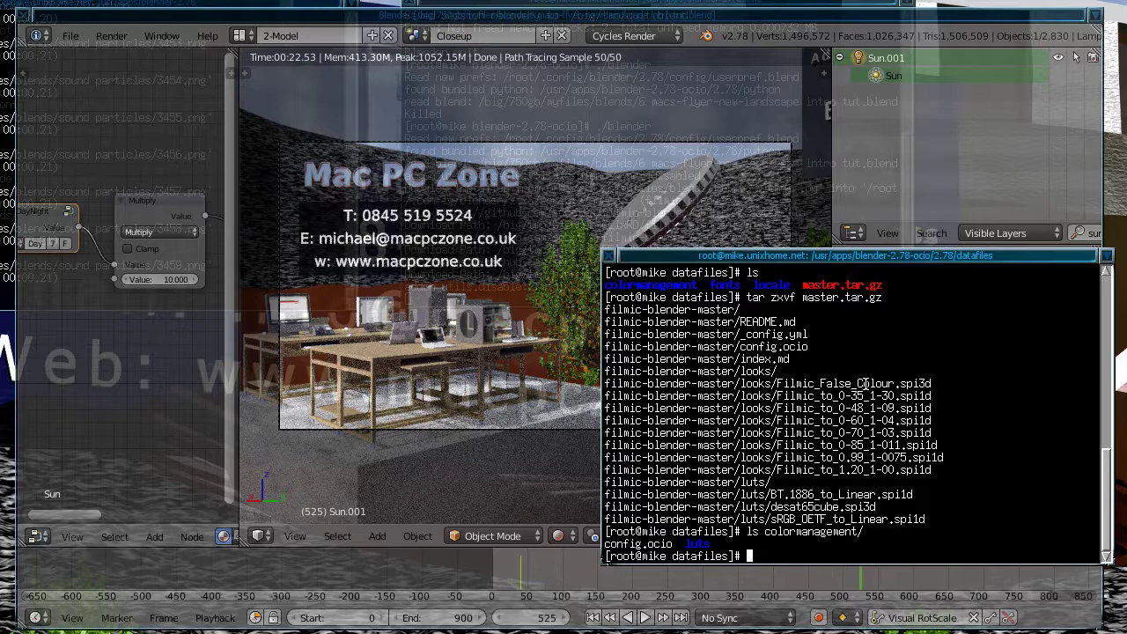
Step: Rename the colormanagement folder to colormanagement_old
text(mv col)
key(Tab)
key(BackSpace)
text(colo)
key(Tab)
key(BackSpace)
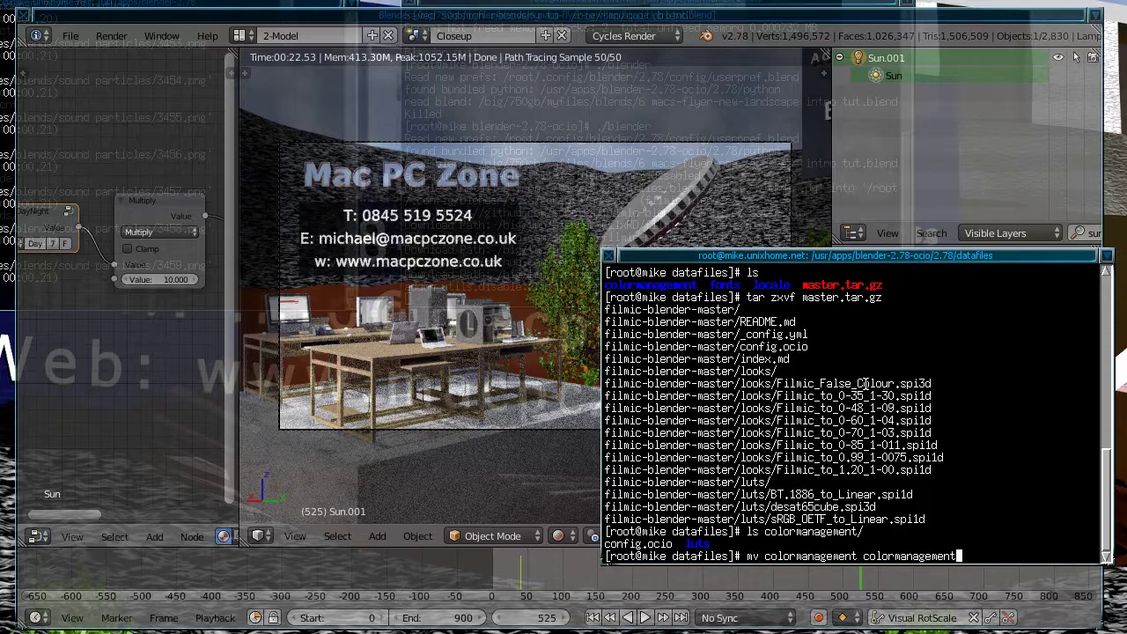
text(_old)
key(Return)
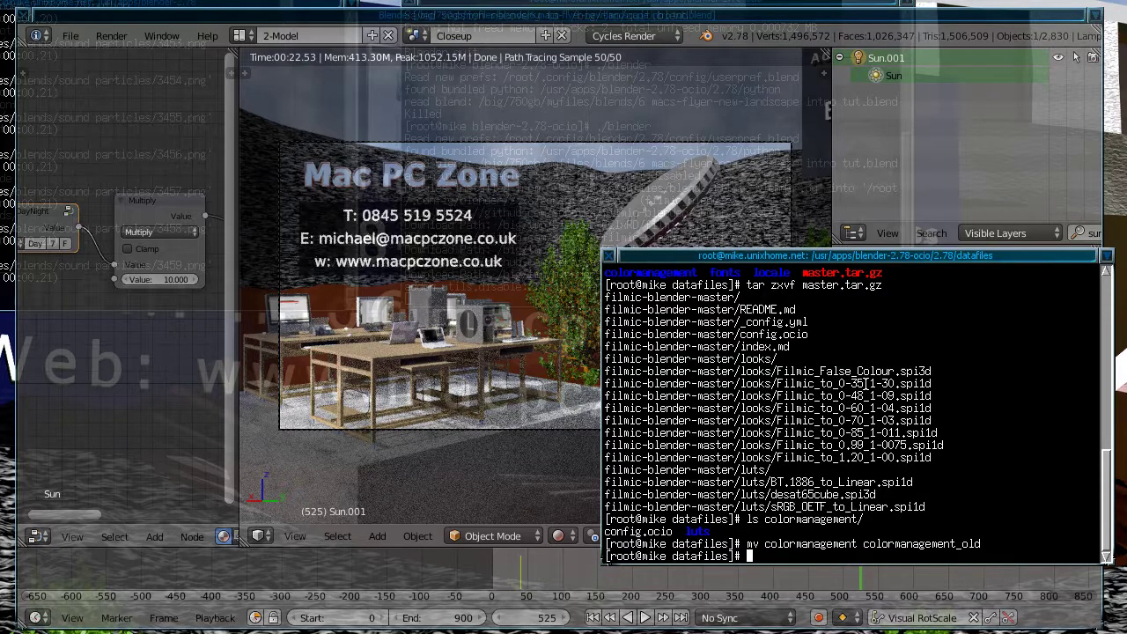
Step: Rename filmic-blender-master to colormanagement and launch Midnight Commander with mc
text(mv fi)
key(Tab)
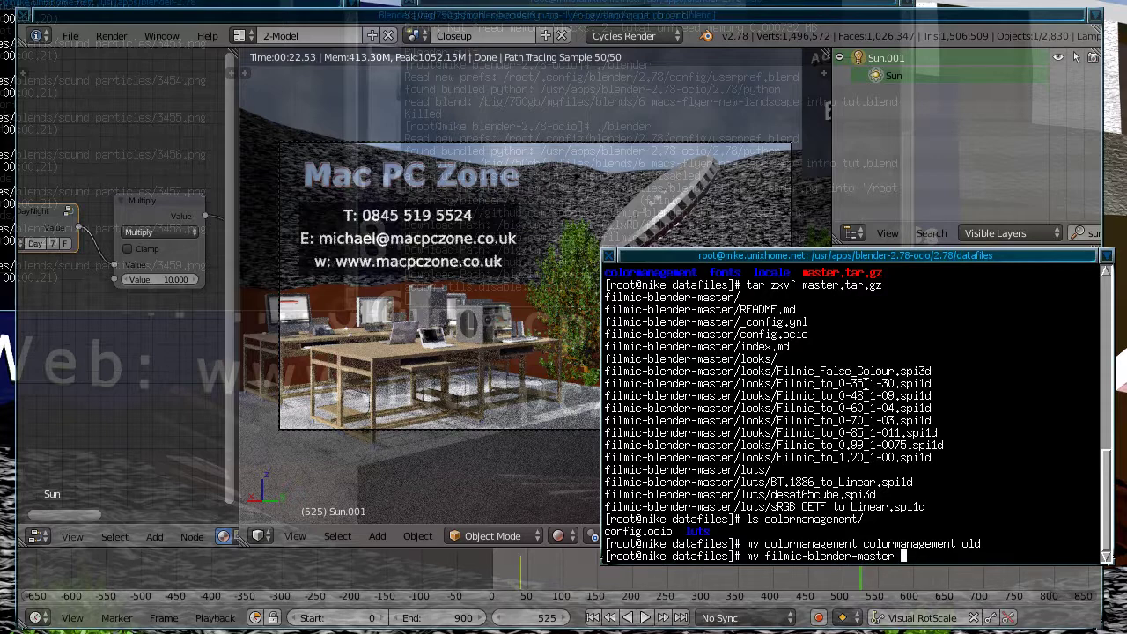
text(colo)
key(Tab)
key(BackSpace)
key(BackSpace)
key(BackSpace)
key(BackSpace)
key(BackSpace)
key(Return)
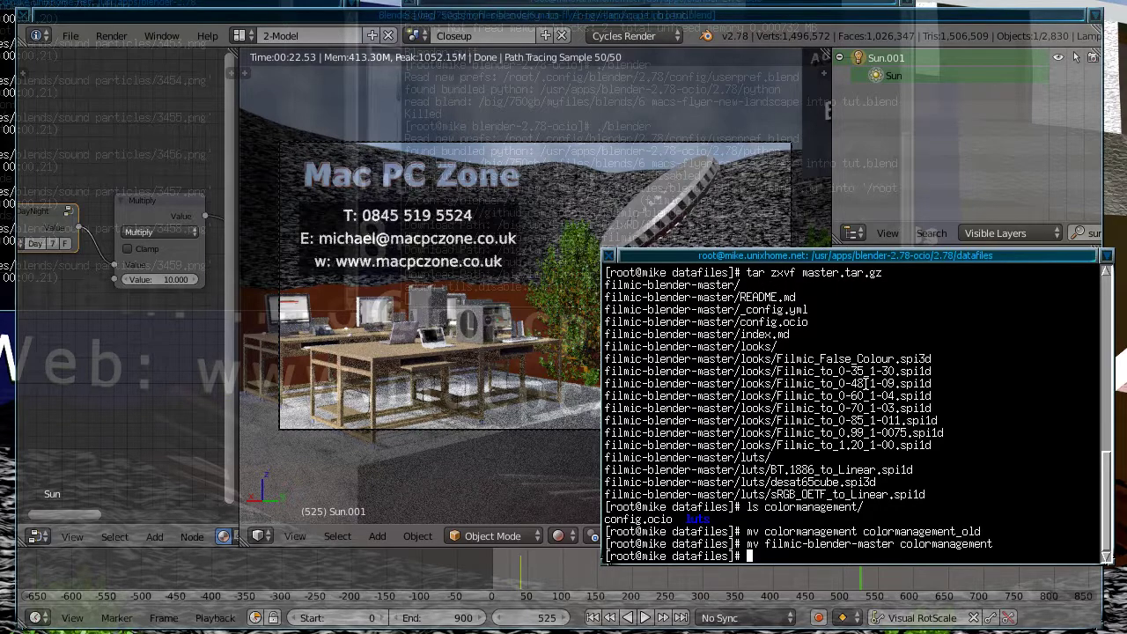
text(mc)
key(Return)
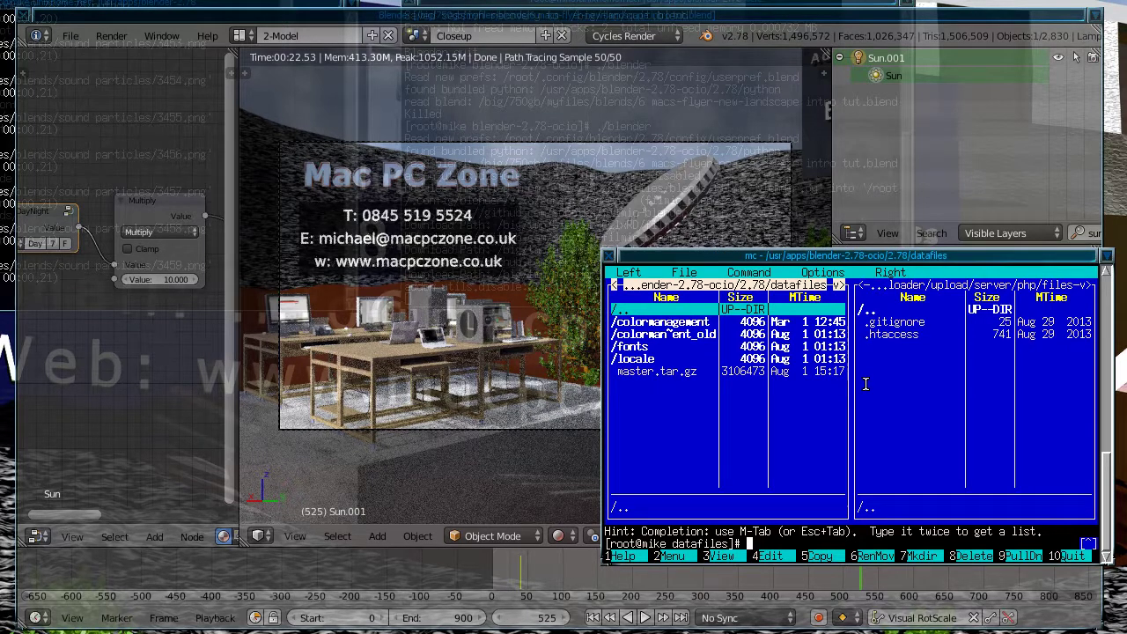
Step: Browse colormanagement_old and the new colormanagement folder in Midnight Commander, then quit with F10
key(Down)
key(Down)
key(Return)
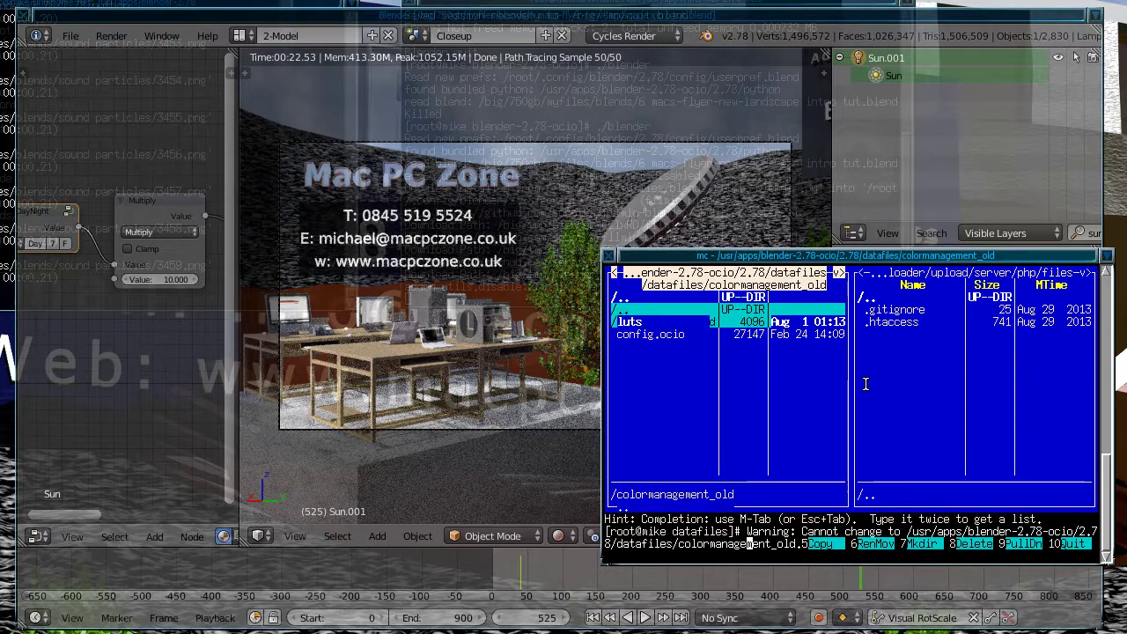
key(Down)
key(Up)
key(Return)
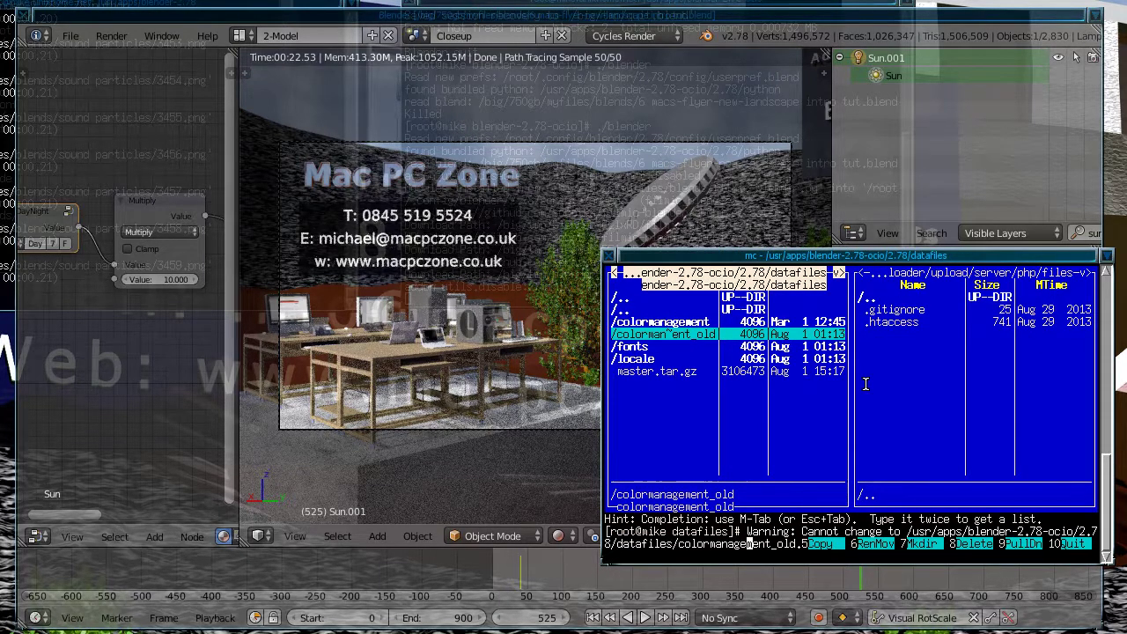
key(Up)
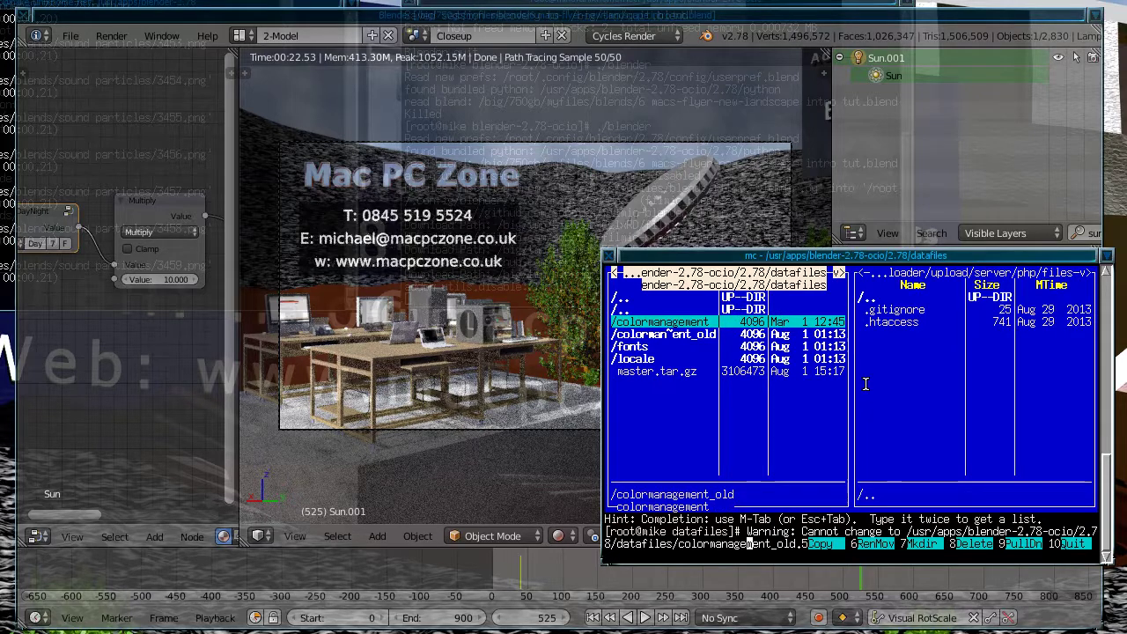
key(Return)
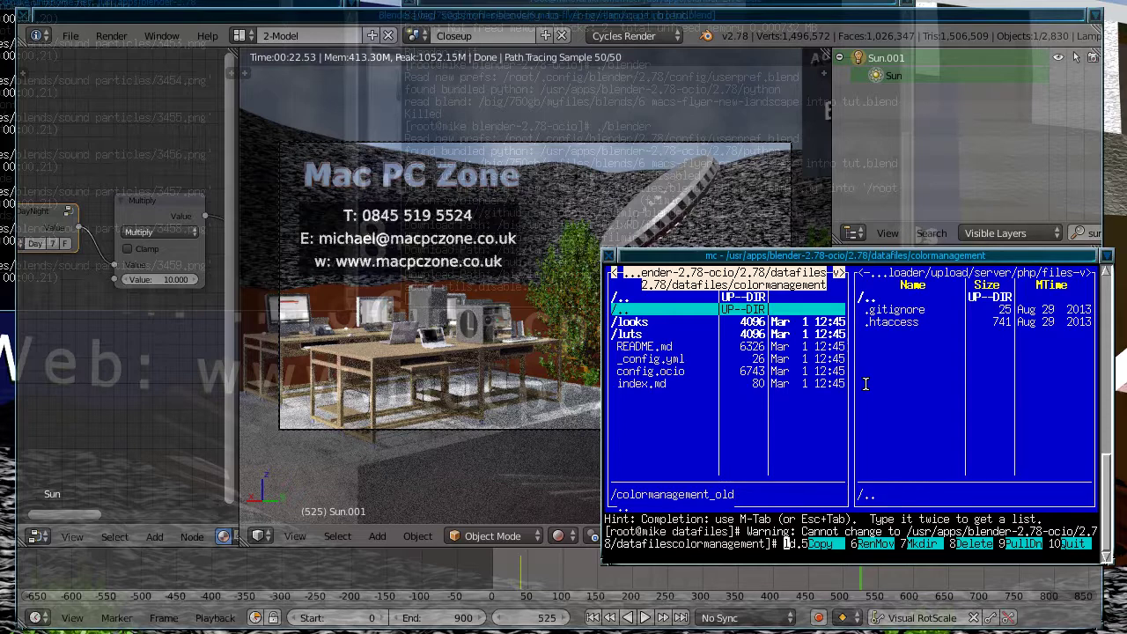
key(F10)
key(Return)
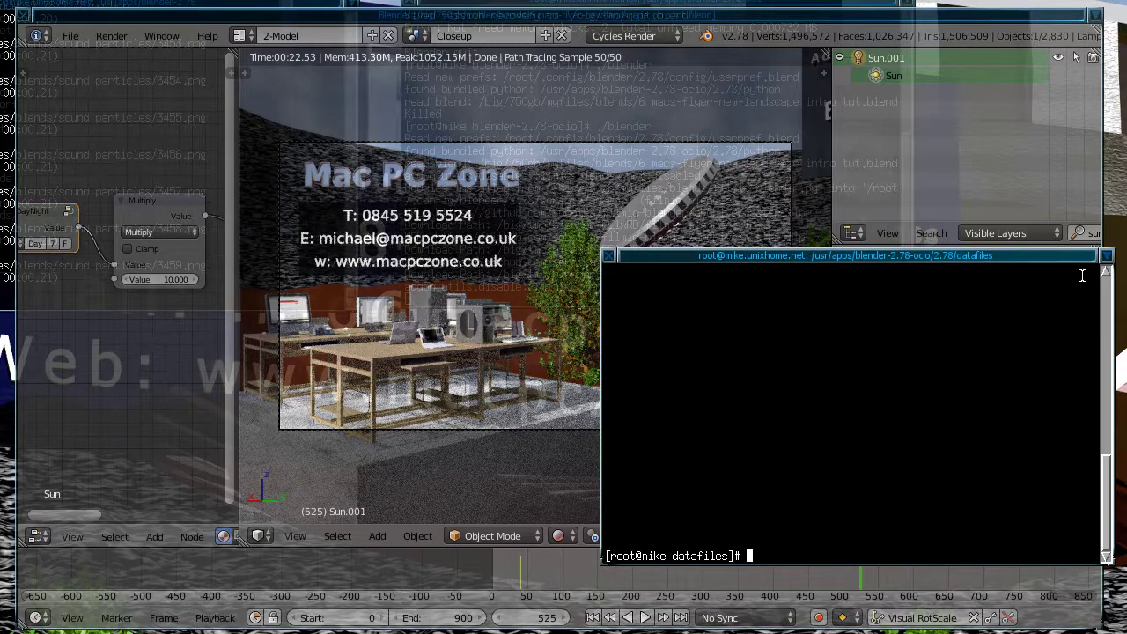
Step: Close the terminal window and quit Blender from the File menu
click(608, 257)
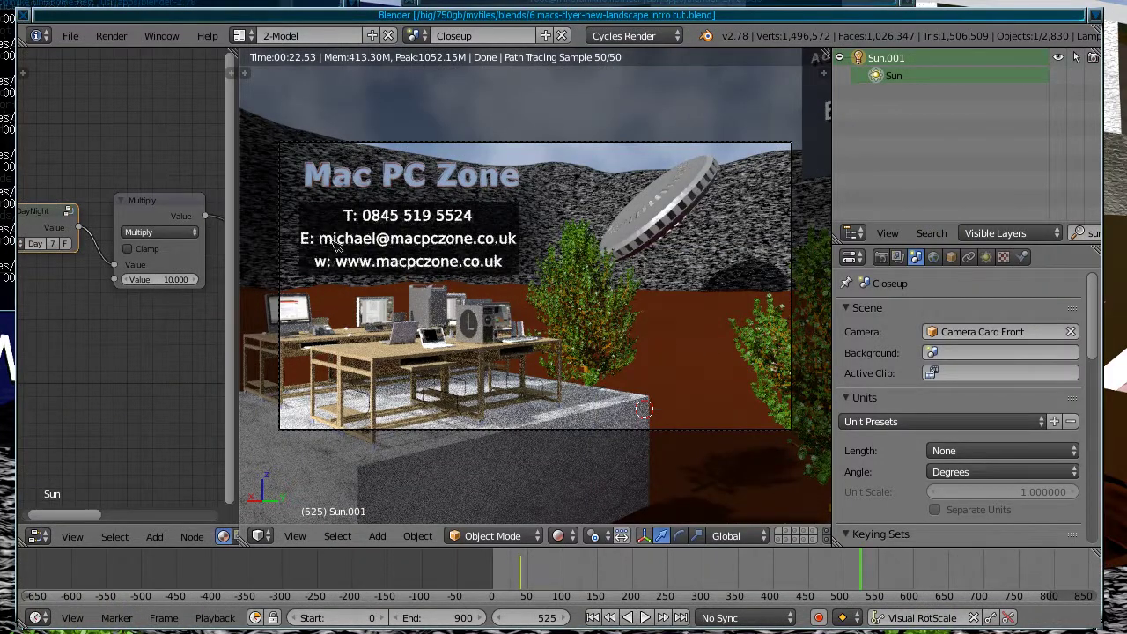
click(73, 40)
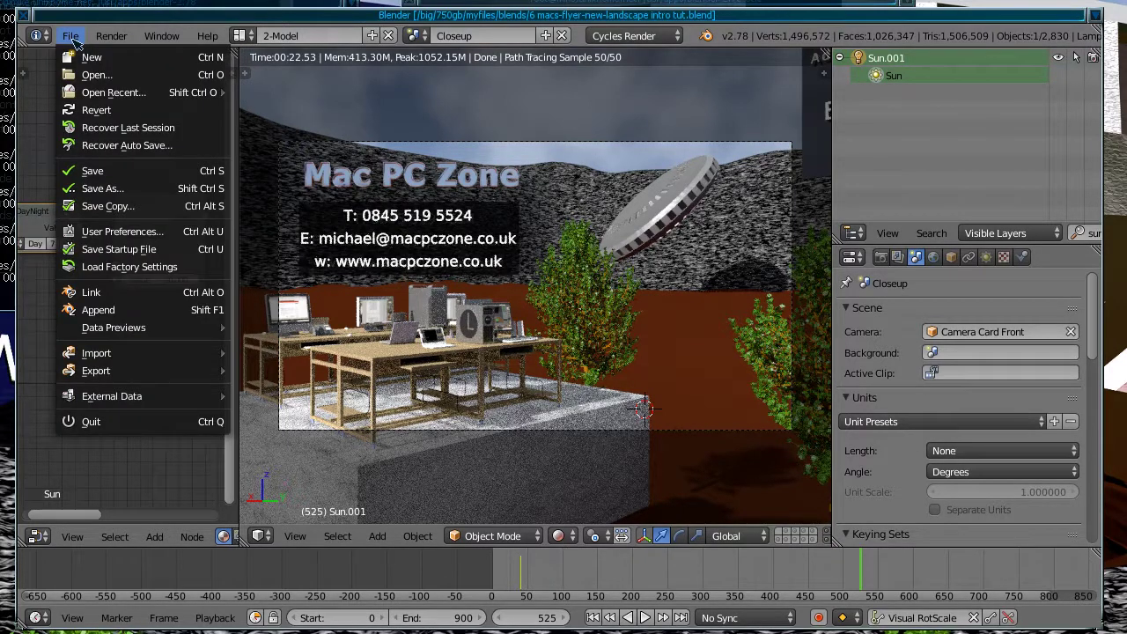
mouse_move(147, 395)
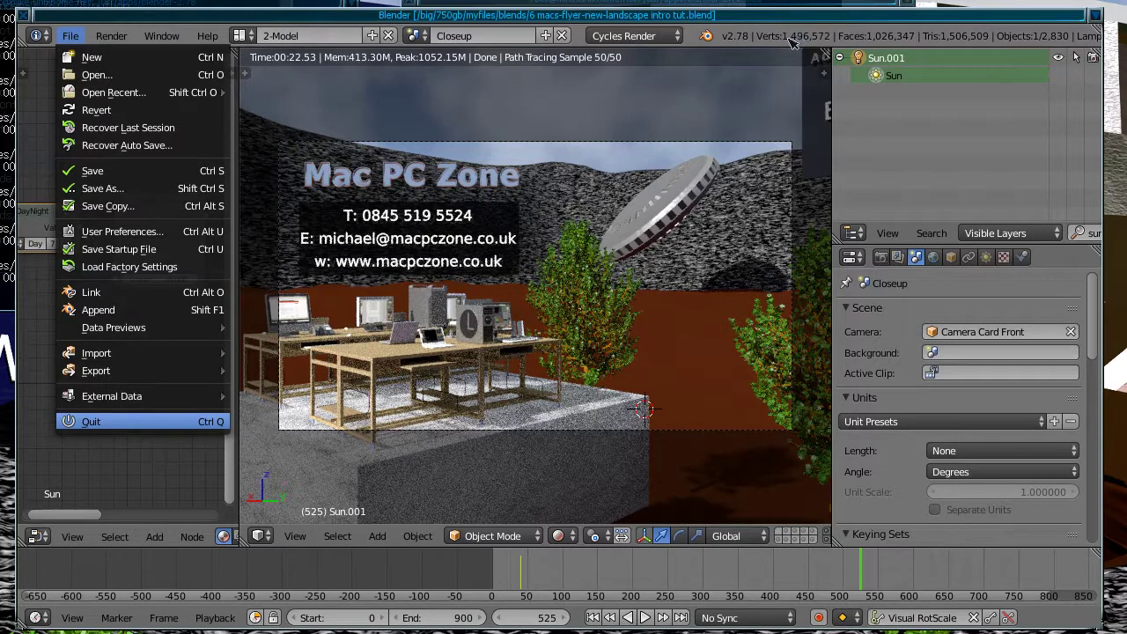
key(Return)
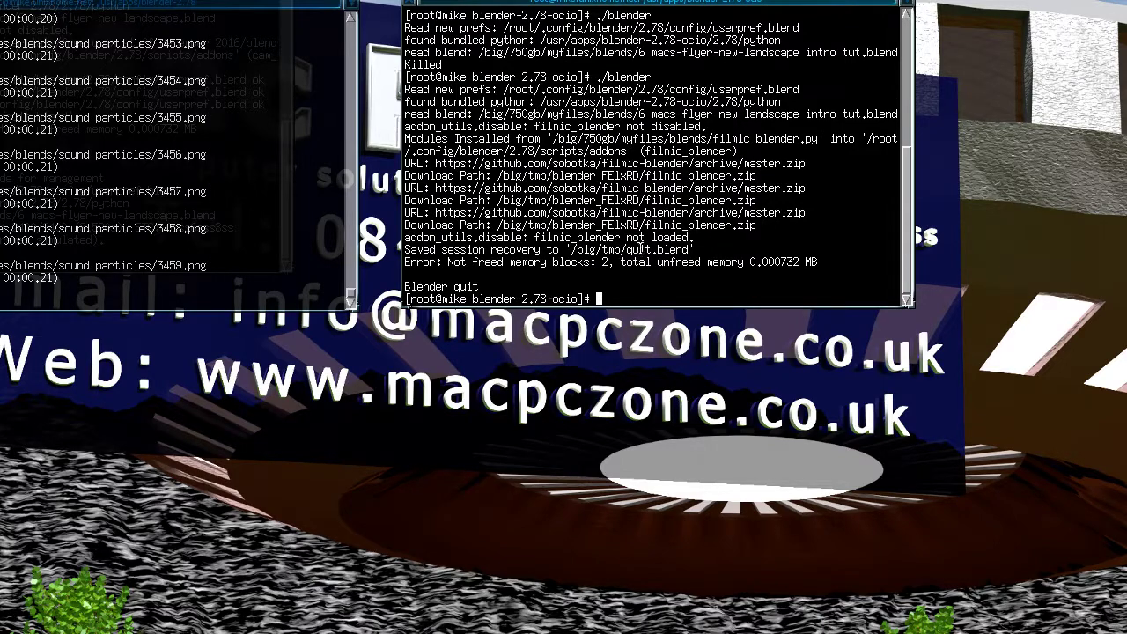
Step: Relaunch Blender with ./blender and reopen '6 macs-flyer-new-landscape intro tut.blend' from the Recent list
text(./blender)
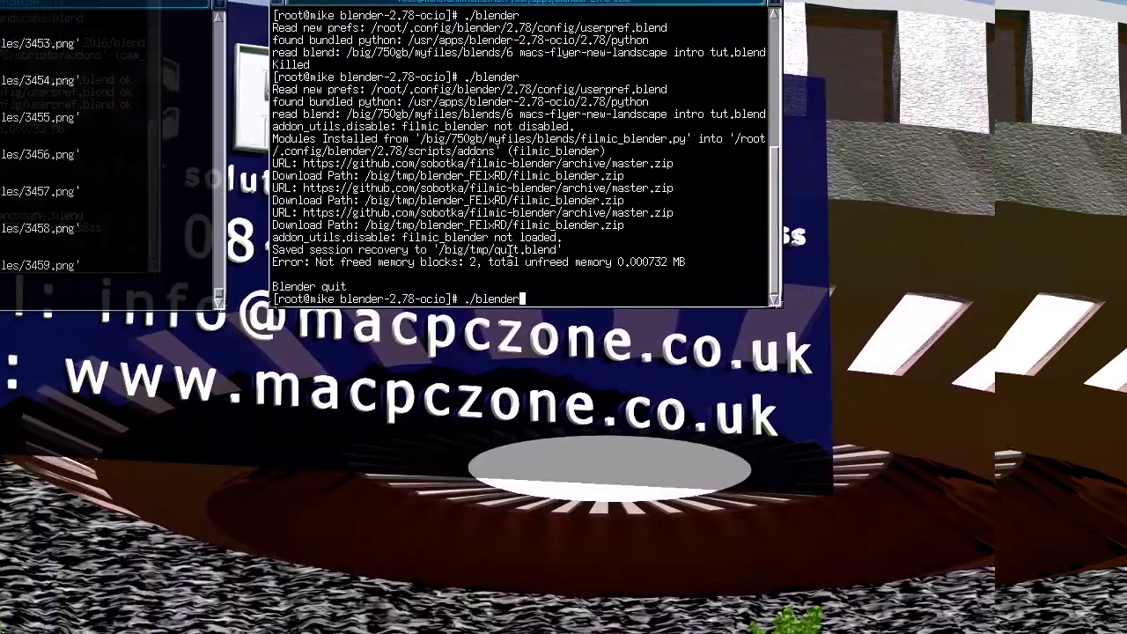
key(Return)
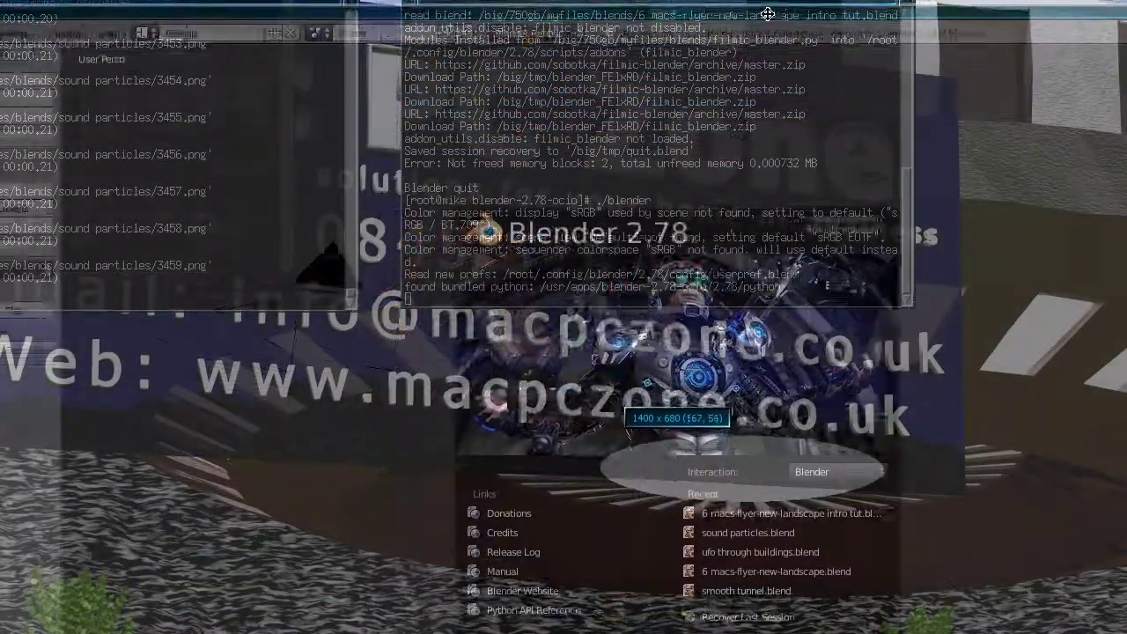
drag(768, 14, 701, 5)
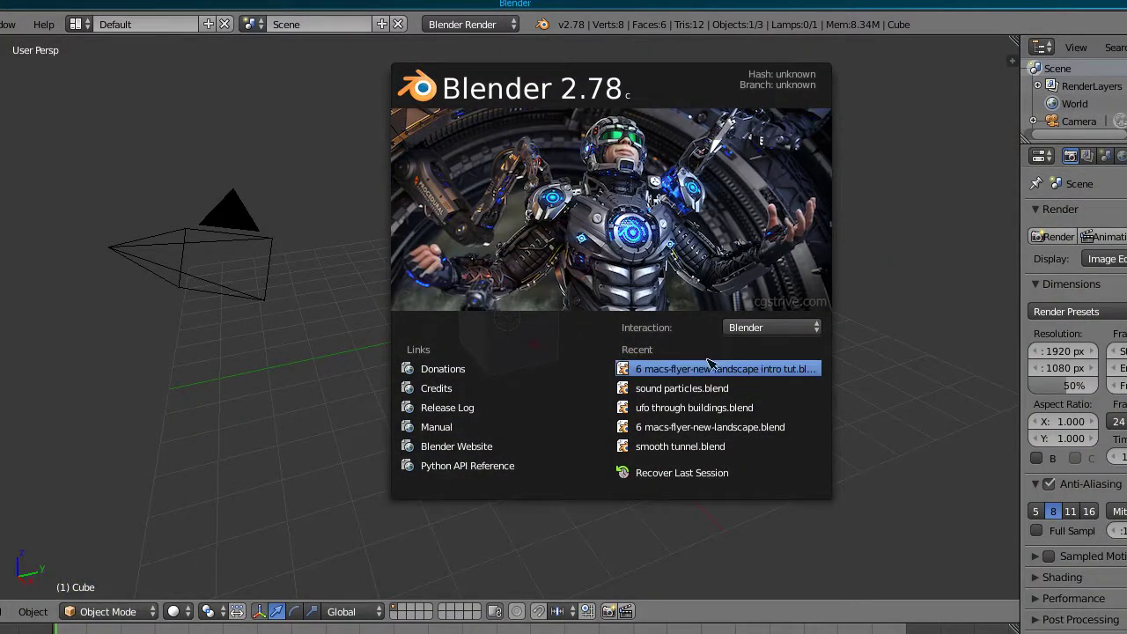
click(707, 368)
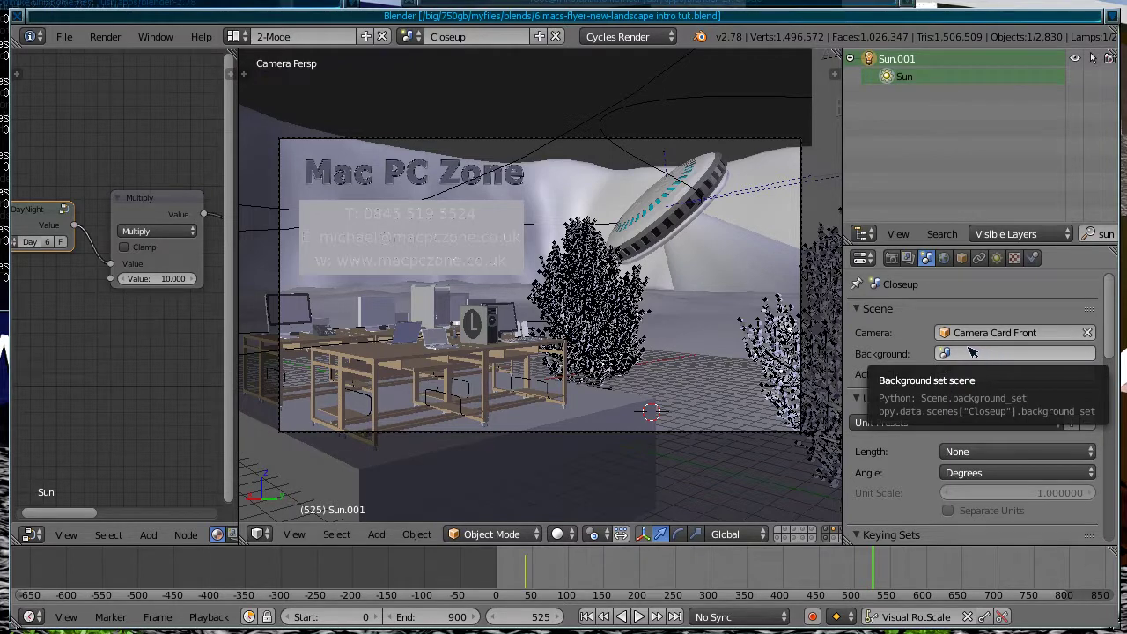
Step: Scroll the Scene properties to Color Management and inspect the View transform options, keeping sRGB EOTF
scroll(967, 398, down, 1)
scroll(966, 398, down, 2)
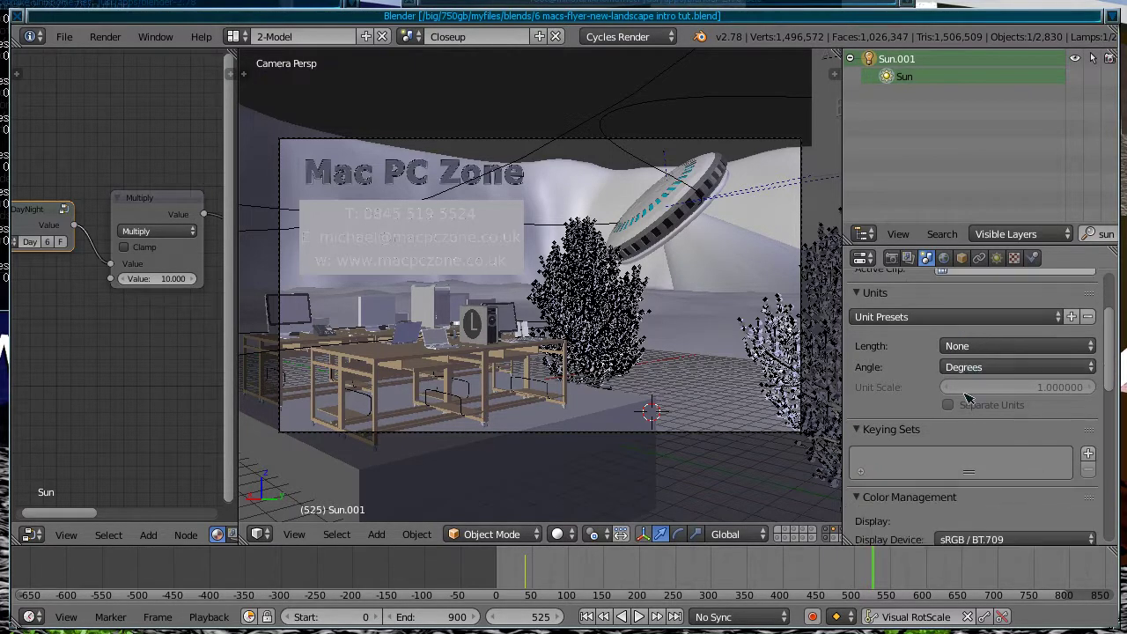
scroll(966, 398, up, 3)
scroll(966, 398, down, 3)
scroll(966, 397, down, 6)
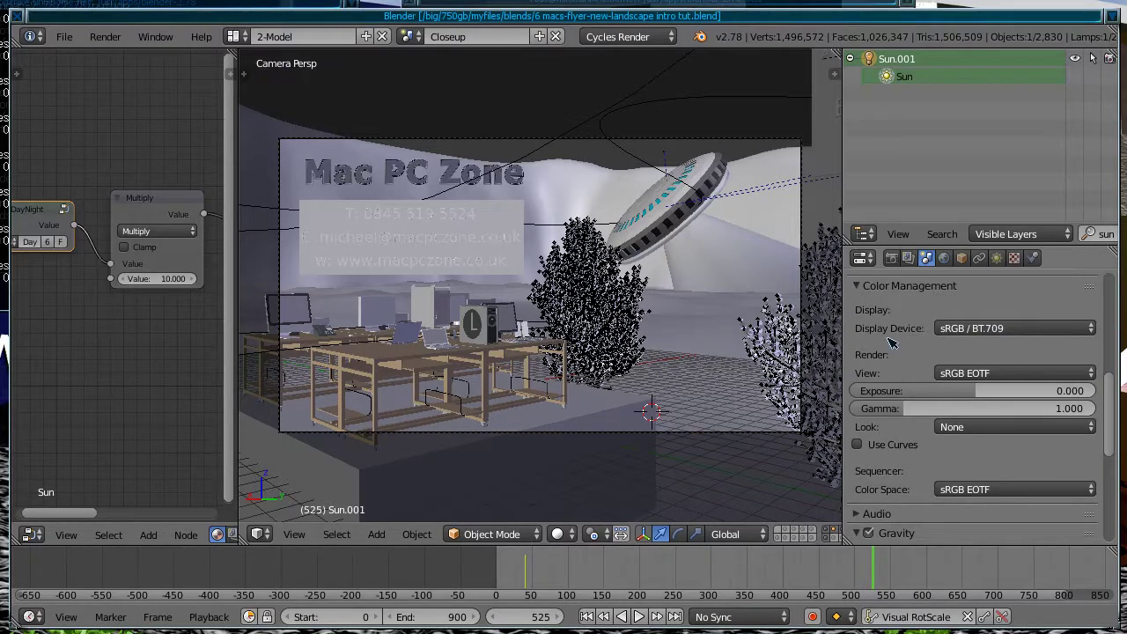
scroll(891, 342, down, 1)
scroll(893, 343, up, 1)
click(968, 377)
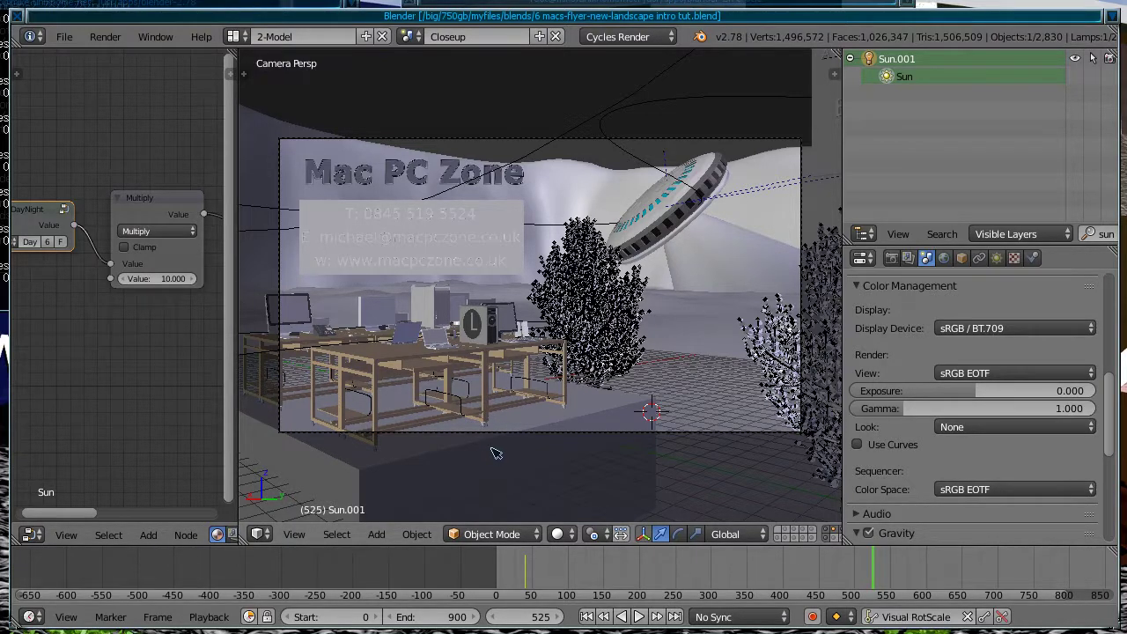
Step: Switch the viewport to Rendered shading and set the sun Multiply node value to 100
key(shift+z)
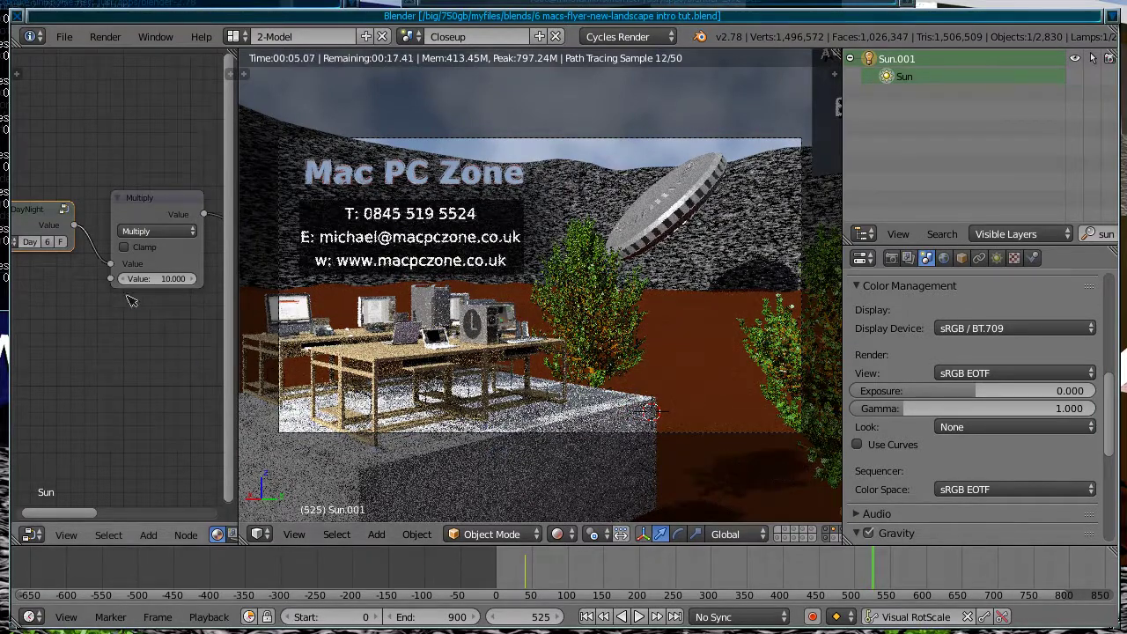
click(166, 278)
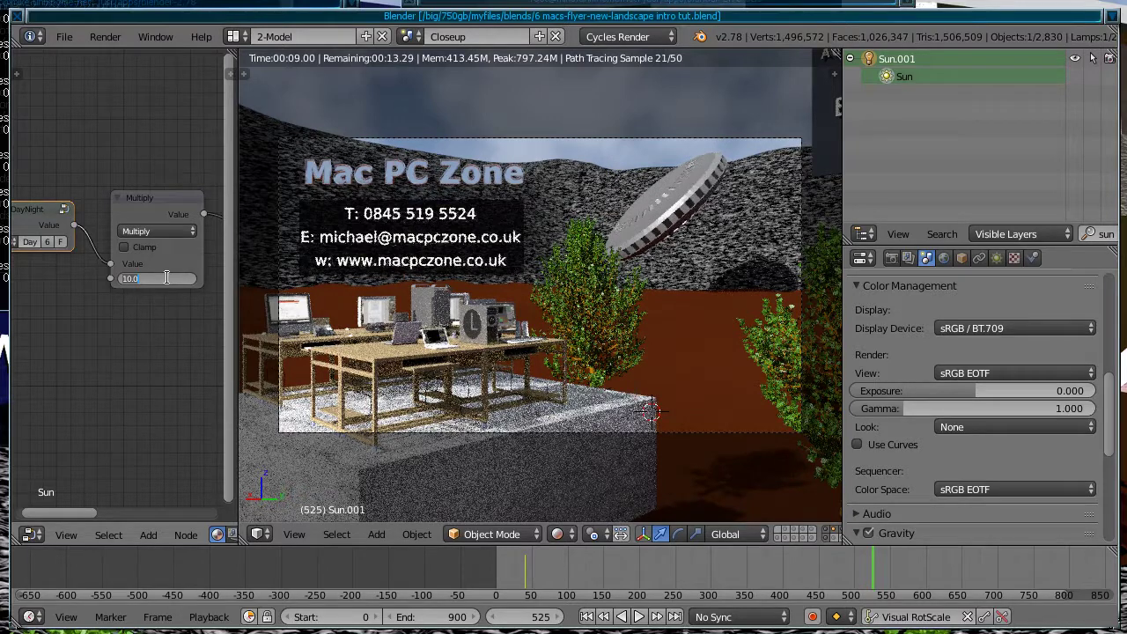
text(100)
key(Return)
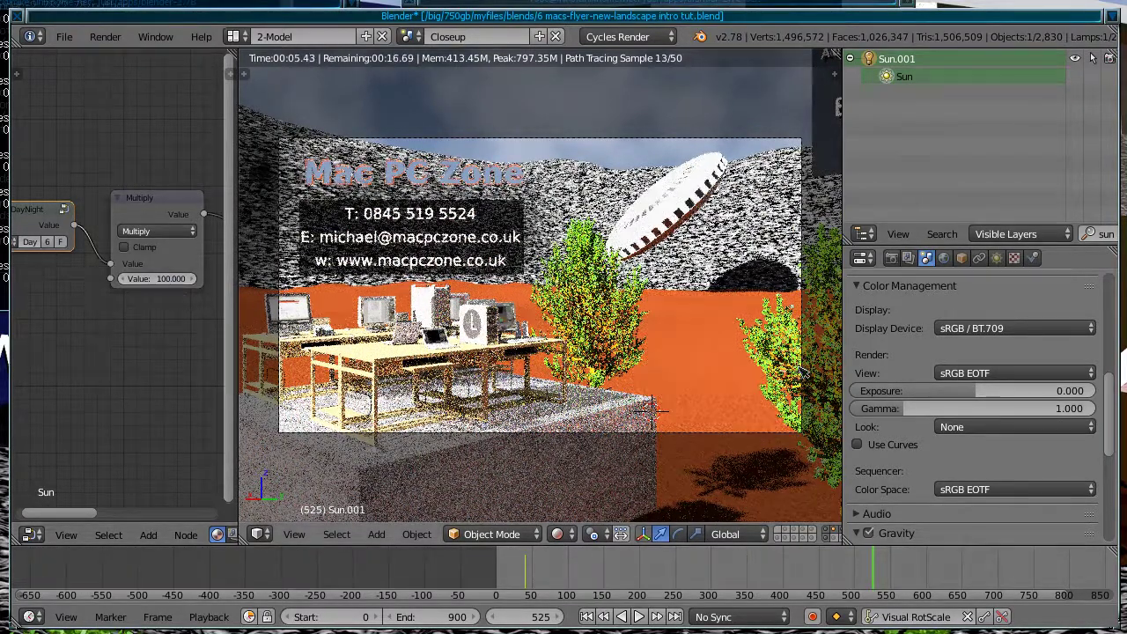
Step: Change the Color Management View transform to Filmic Log Encoding Base
click(987, 375)
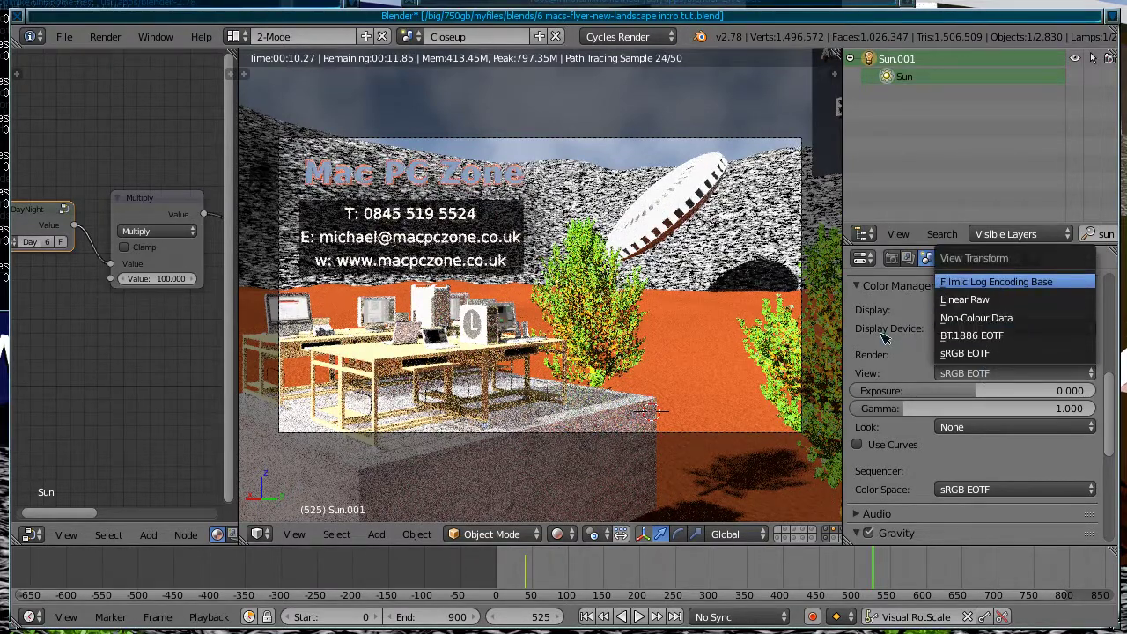
key(Return)
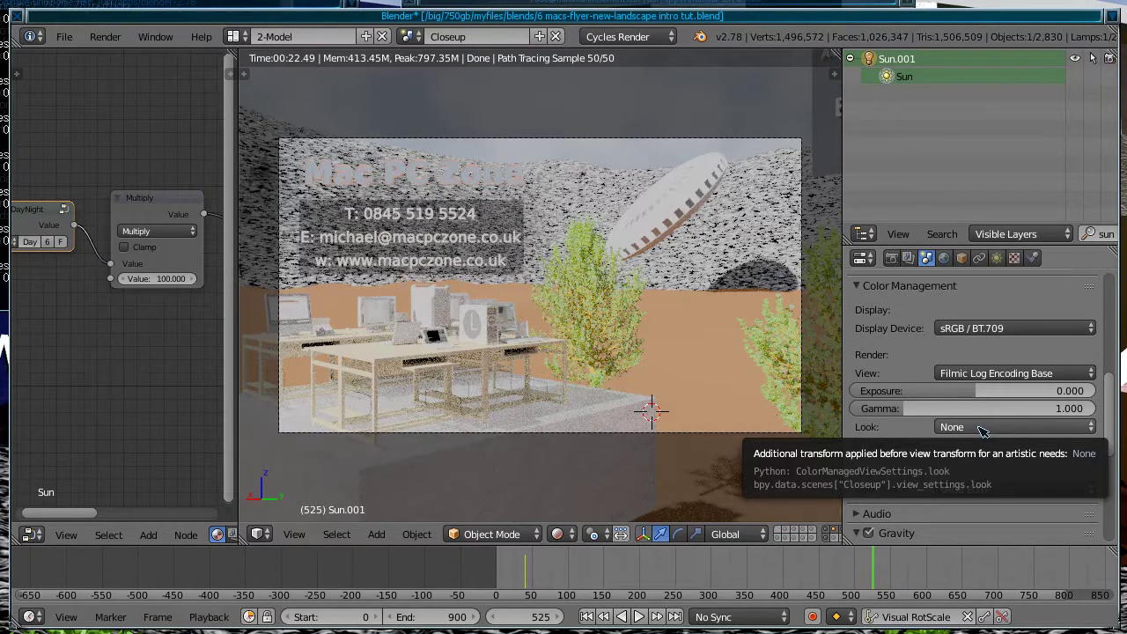
click(982, 428)
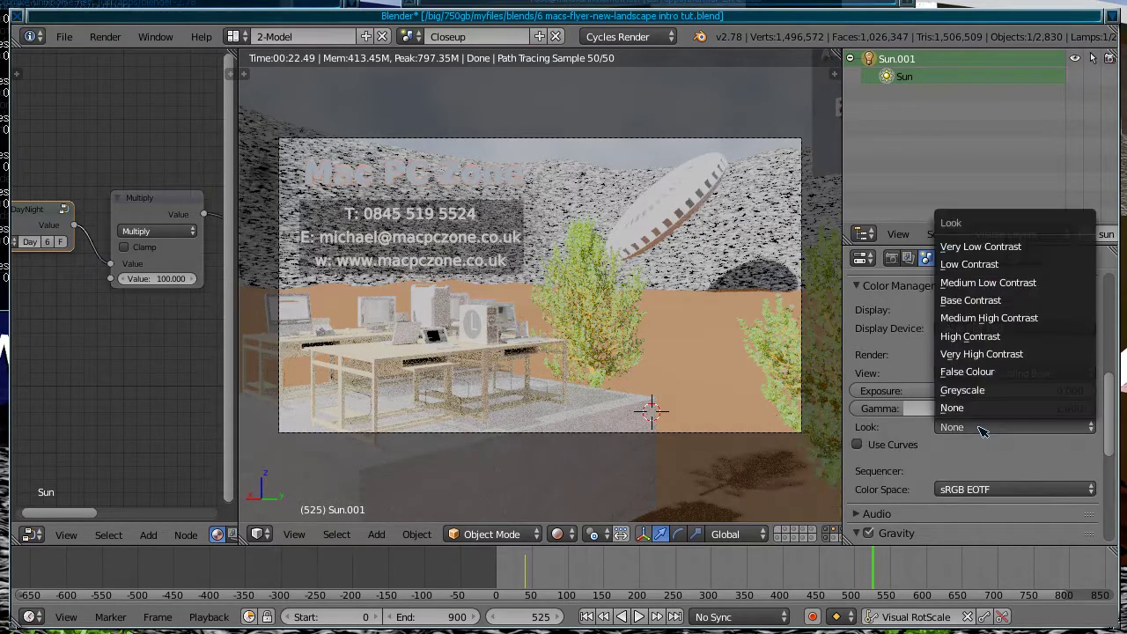
Step: Set the Color Management Look to Base Contrast
click(998, 304)
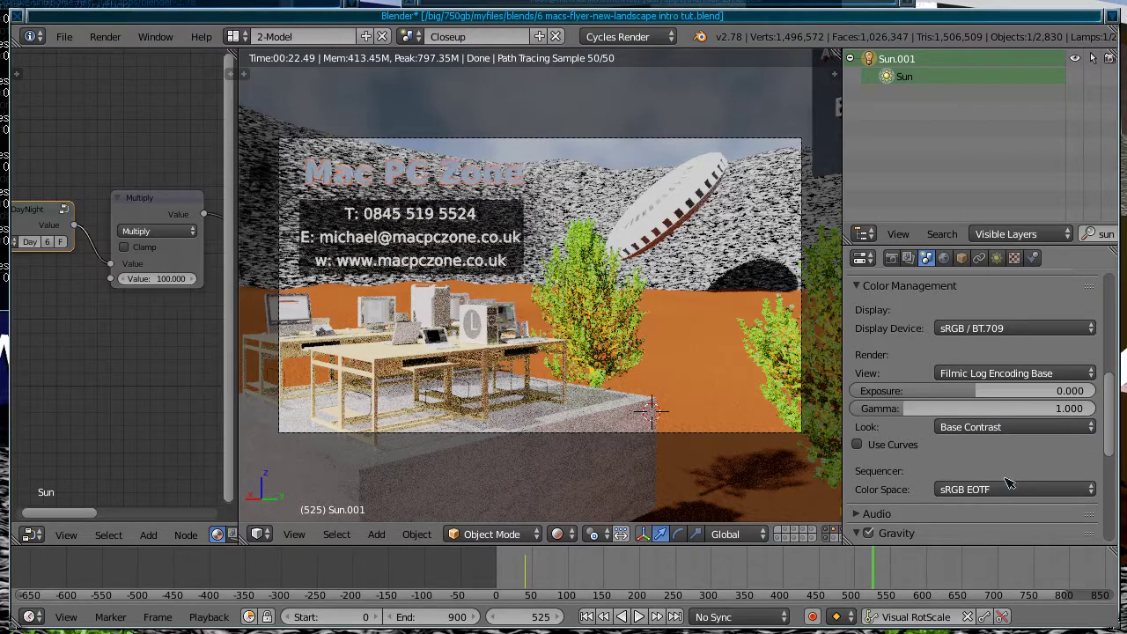
click(995, 428)
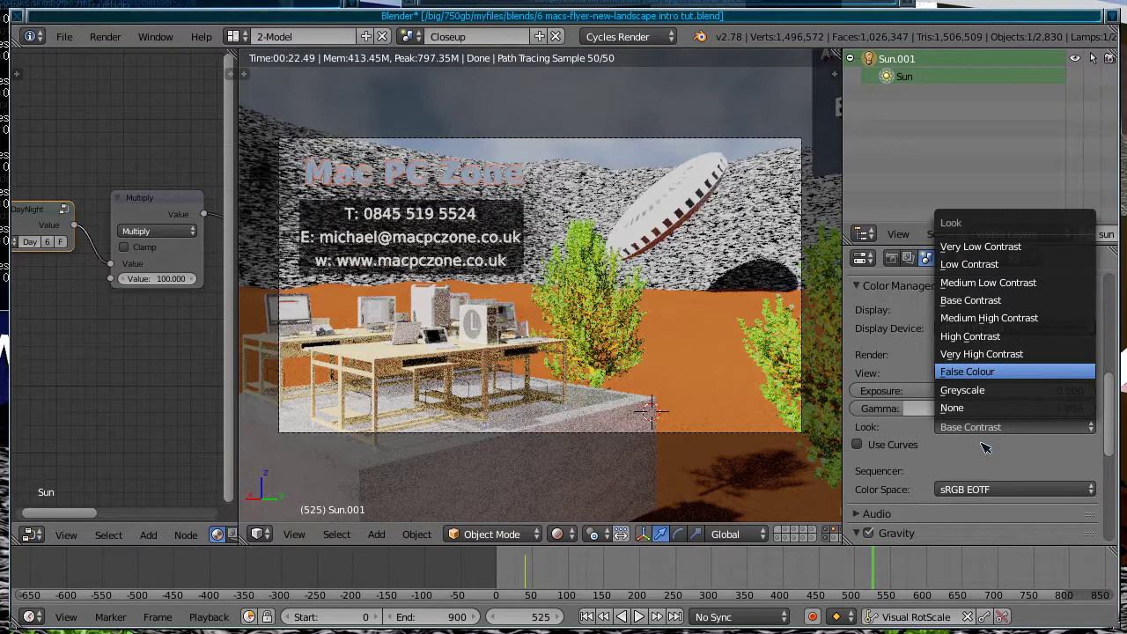
Step: Switch the Look to False Colour and raise the sun Multiply value to 500
key(Return)
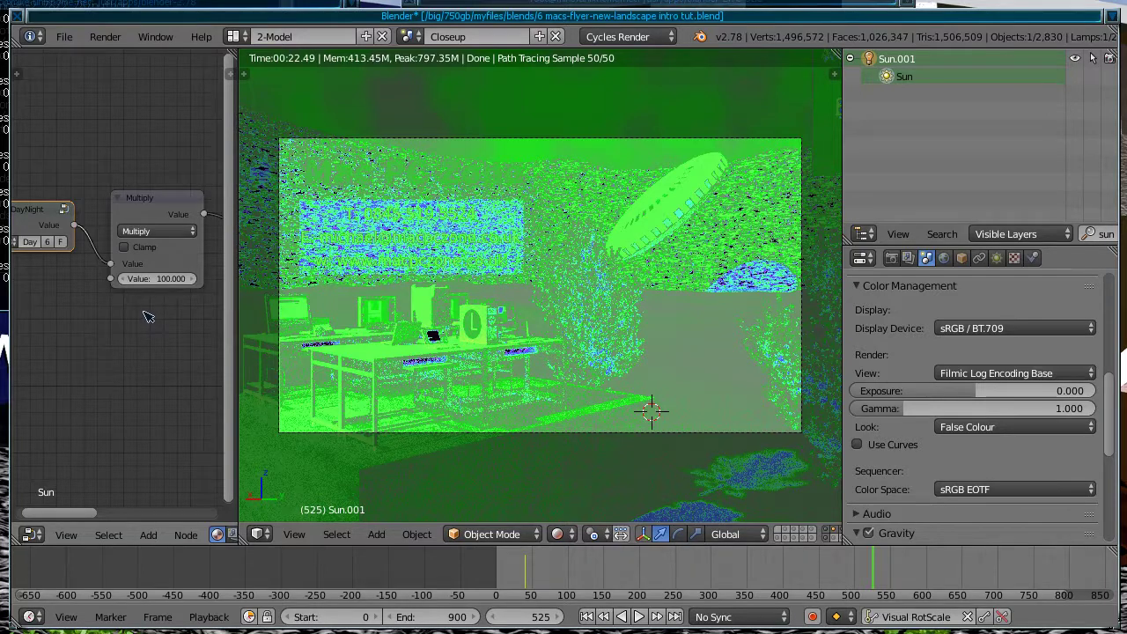
click(159, 278)
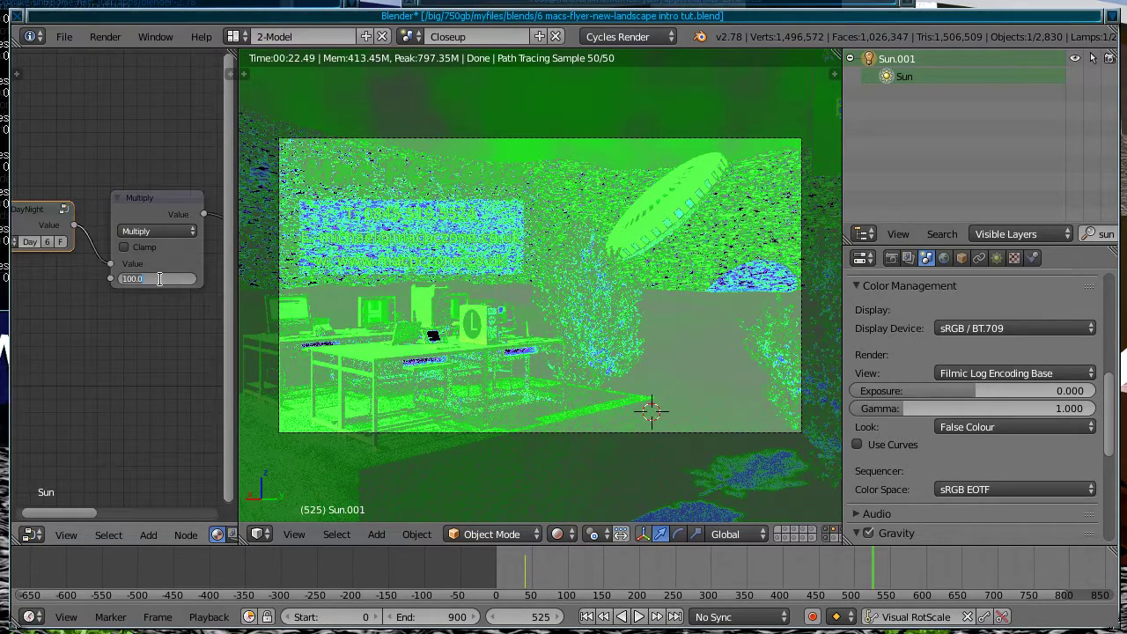
text(500)
key(Return)
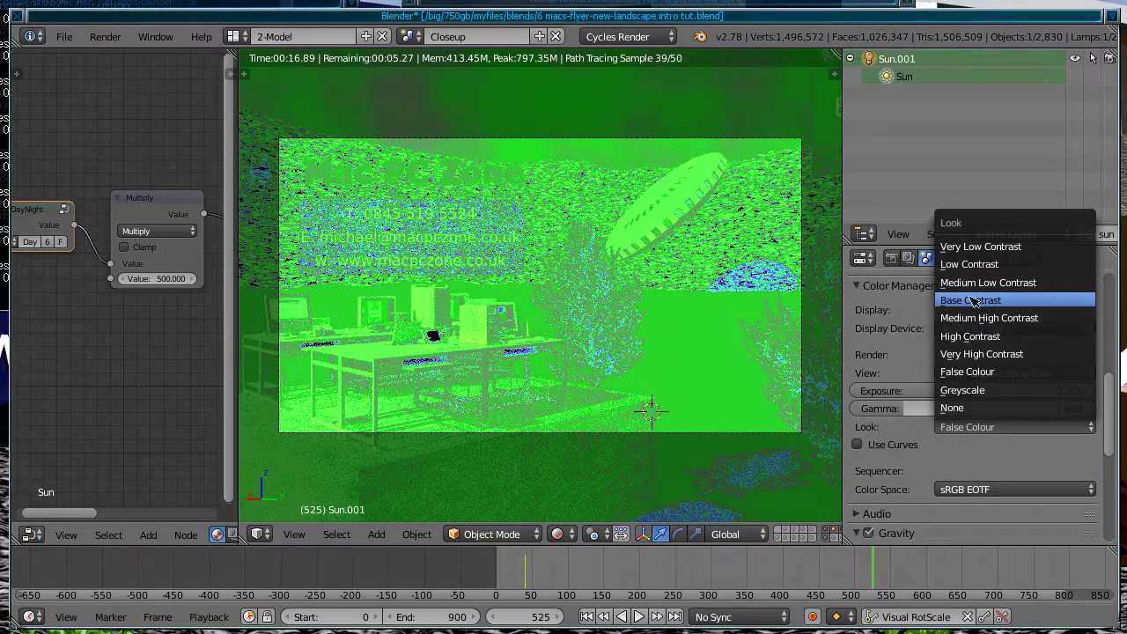
Step: Return the Look to Base Contrast and lower the sun Multiply value to 200
click(972, 300)
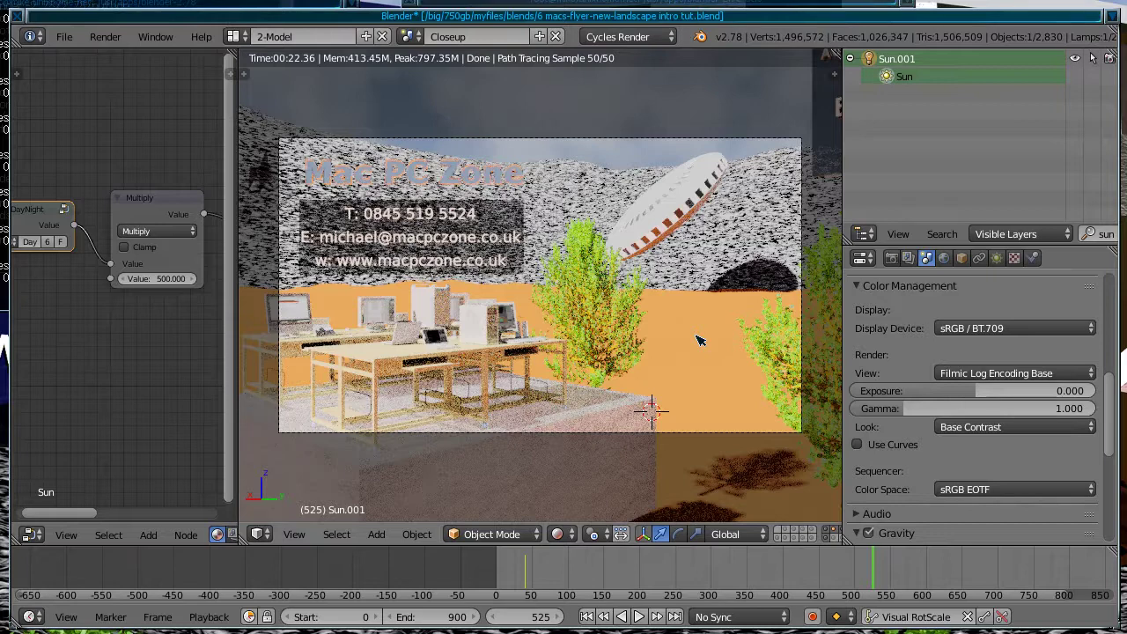
click(171, 281)
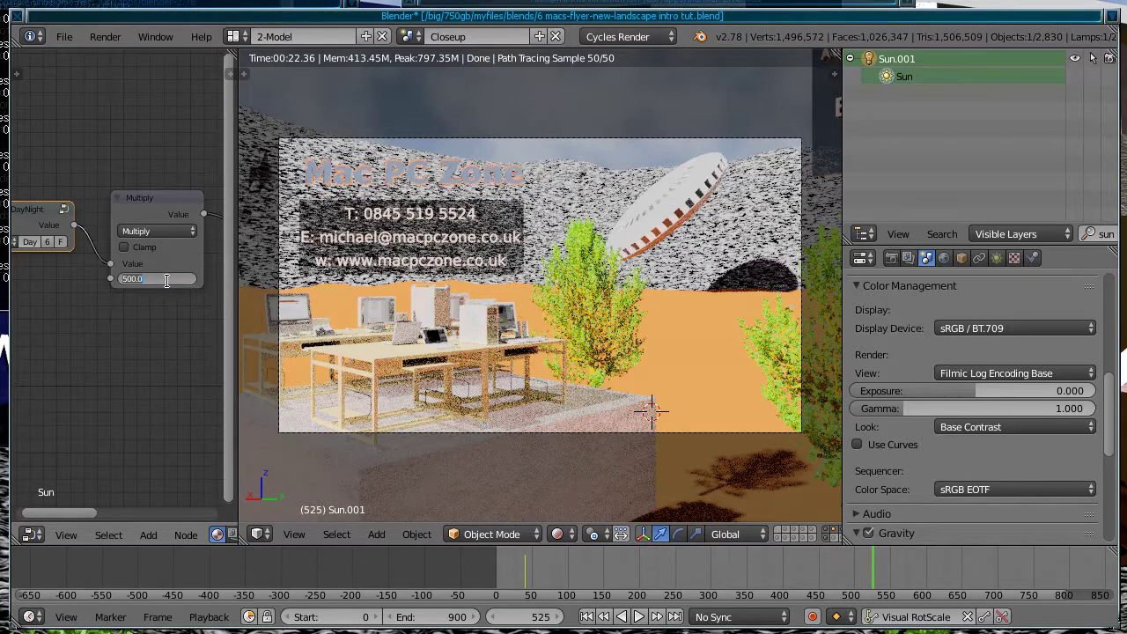
text(200)
key(Return)
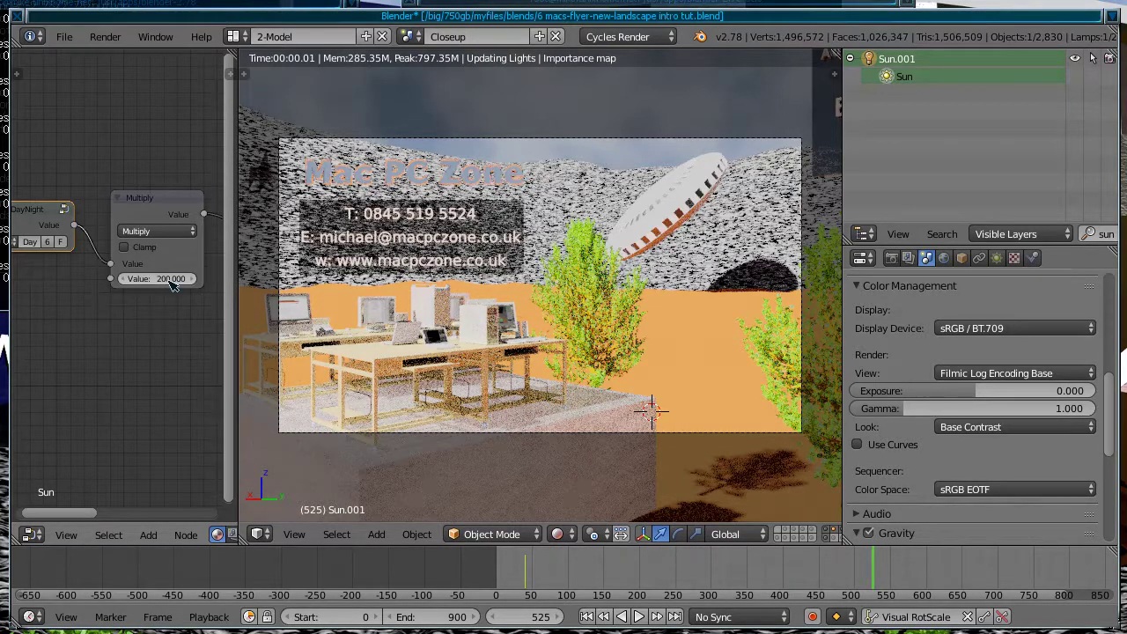